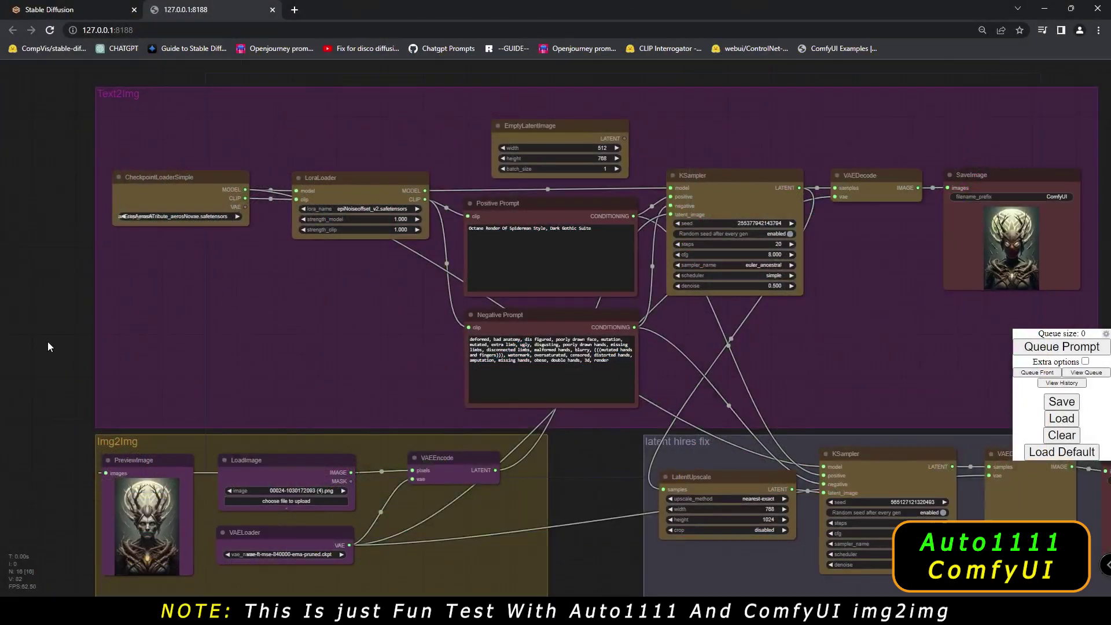
# - Survey the ComfyUI graph's latent hires fix, sampler and SaveImage nodes, then go to Automatic1111
pyautogui.moveTo(47, 342); pyautogui.dragTo(30, 275)
pyautogui.moveTo(717, 455); pyautogui.dragTo(544, 450)
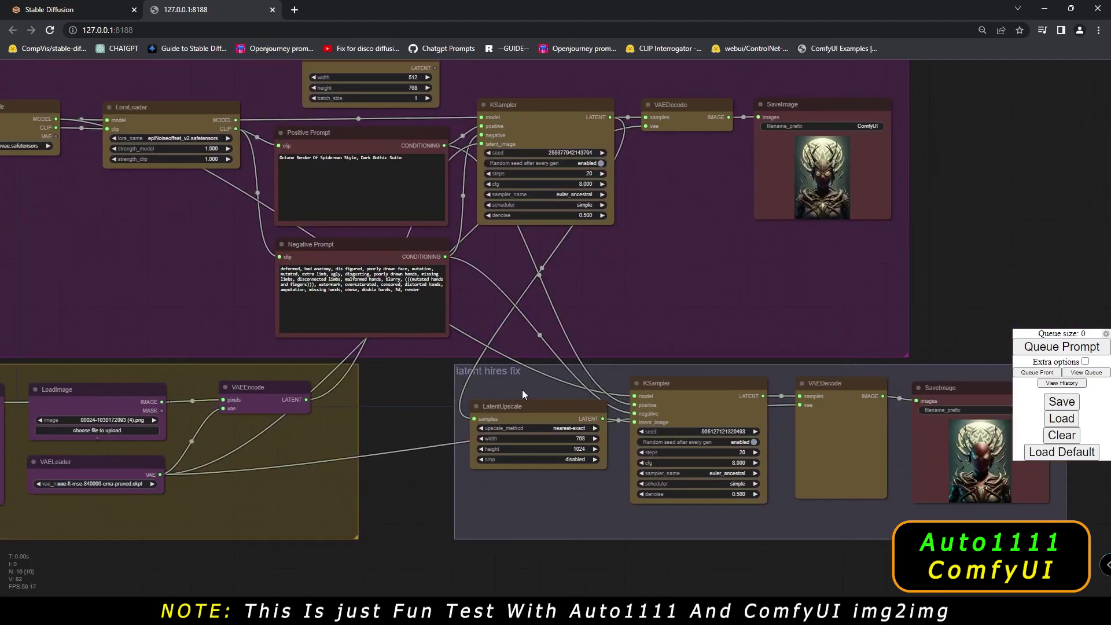
pyautogui.scroll(-2, 522, 390)
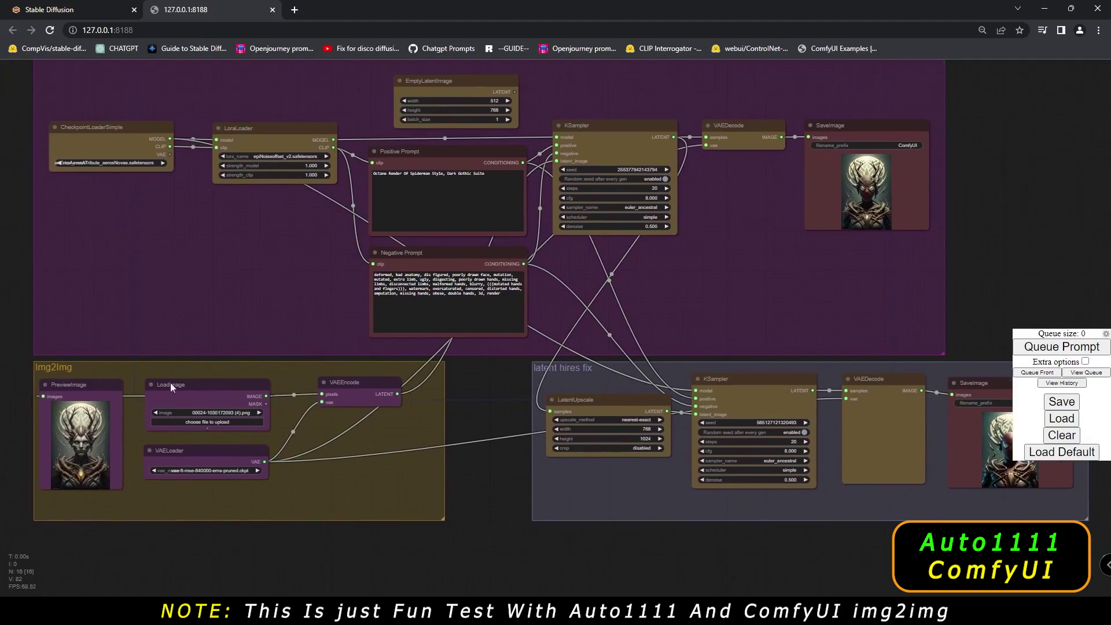
pyautogui.scroll(3, 64, 361)
pyautogui.scroll(2, 64, 361)
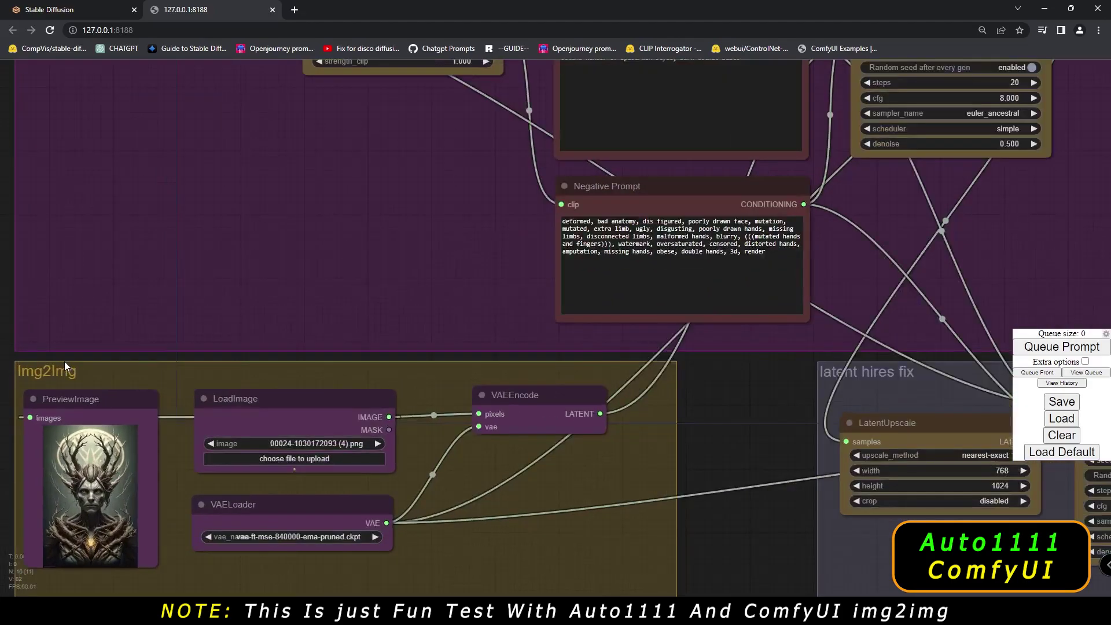
pyautogui.scroll(-4, 64, 361)
pyautogui.moveTo(562, 543); pyautogui.dragTo(547, 545)
pyautogui.scroll(3, 418, 550)
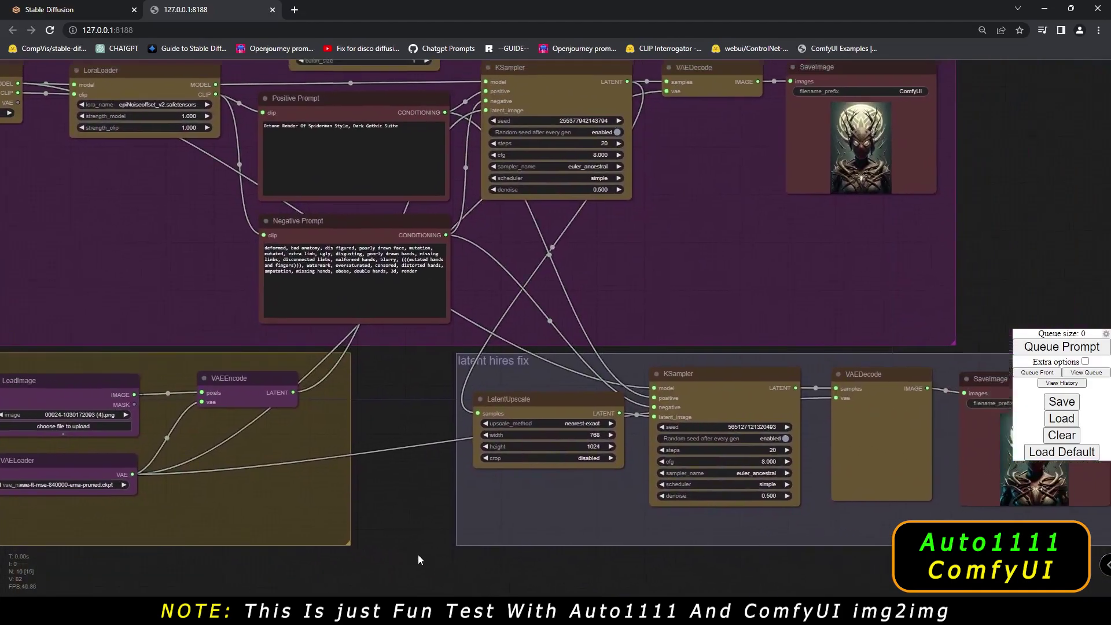
pyautogui.moveTo(417, 551); pyautogui.dragTo(453, 590)
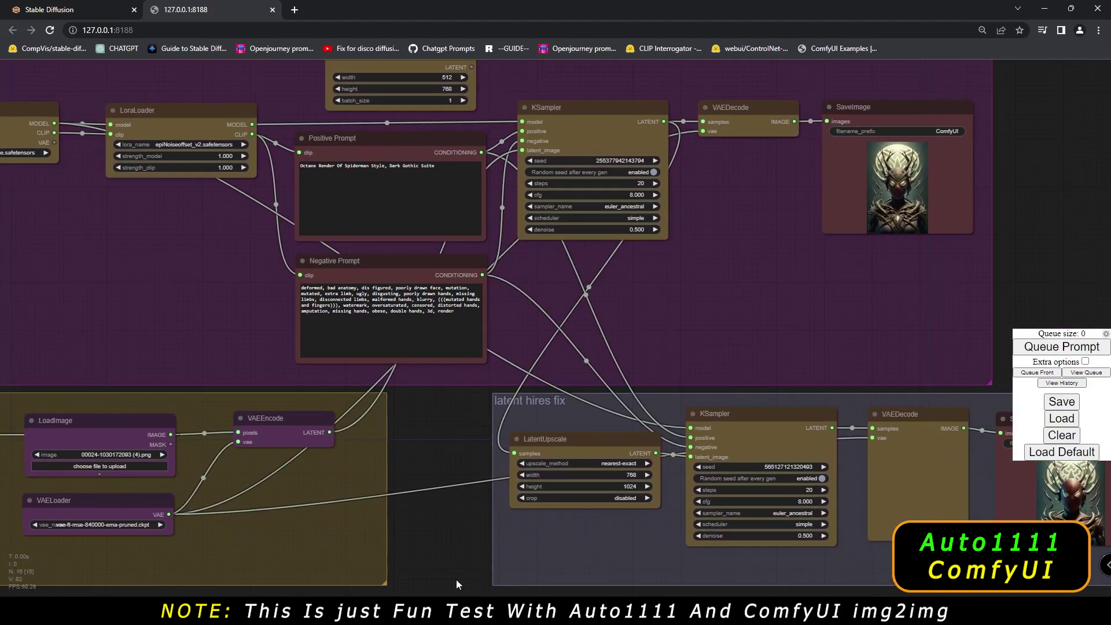
pyautogui.click(74, 7)
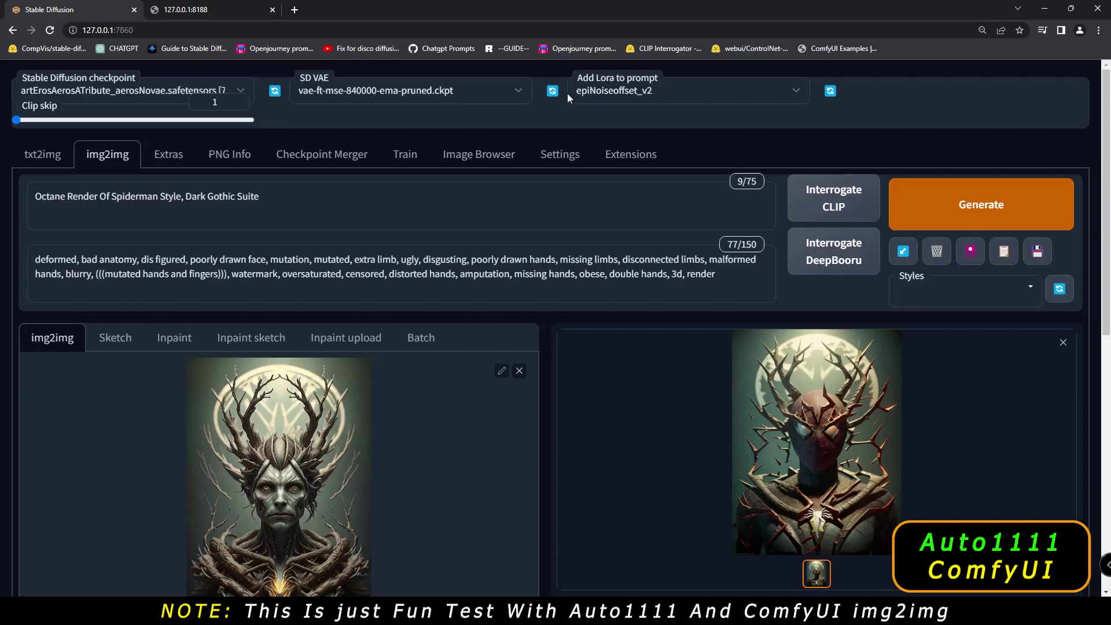
# - Review the Spiderman img2img result in Automatic1111, then return to the ComfyUI workflow
pyautogui.scroll(-2, 319, 326)
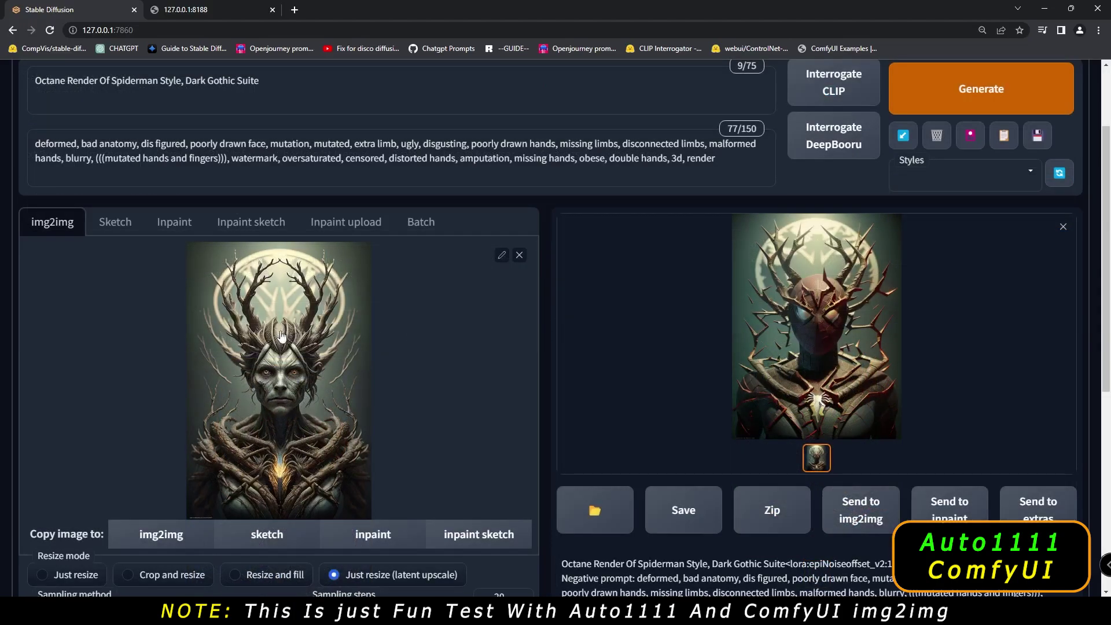
pyautogui.scroll(1, 827, 324)
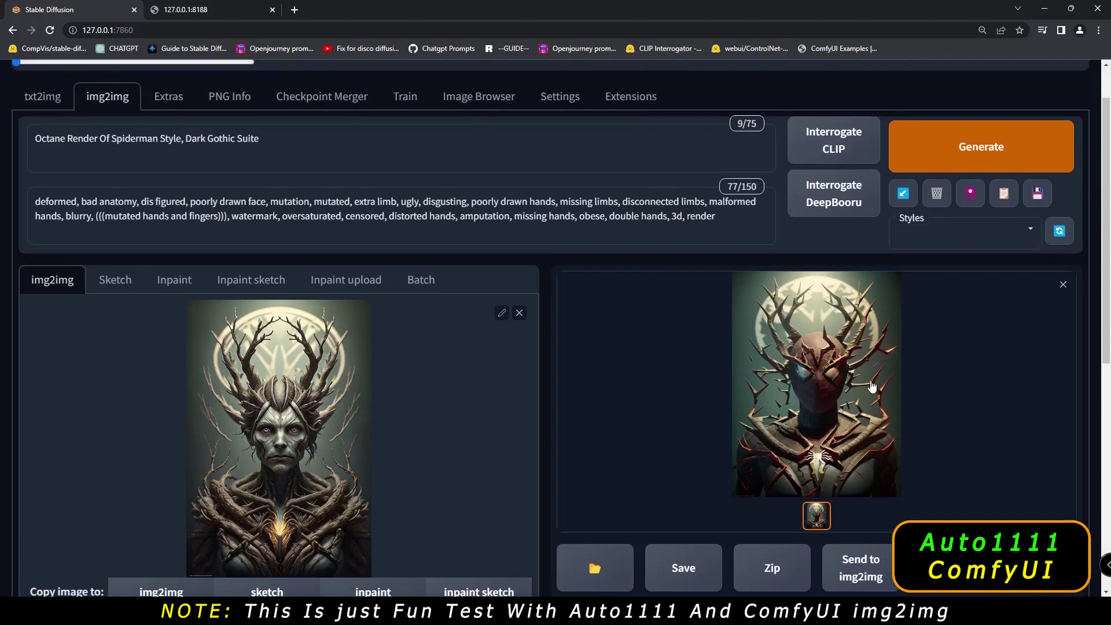
pyautogui.click(242, 22)
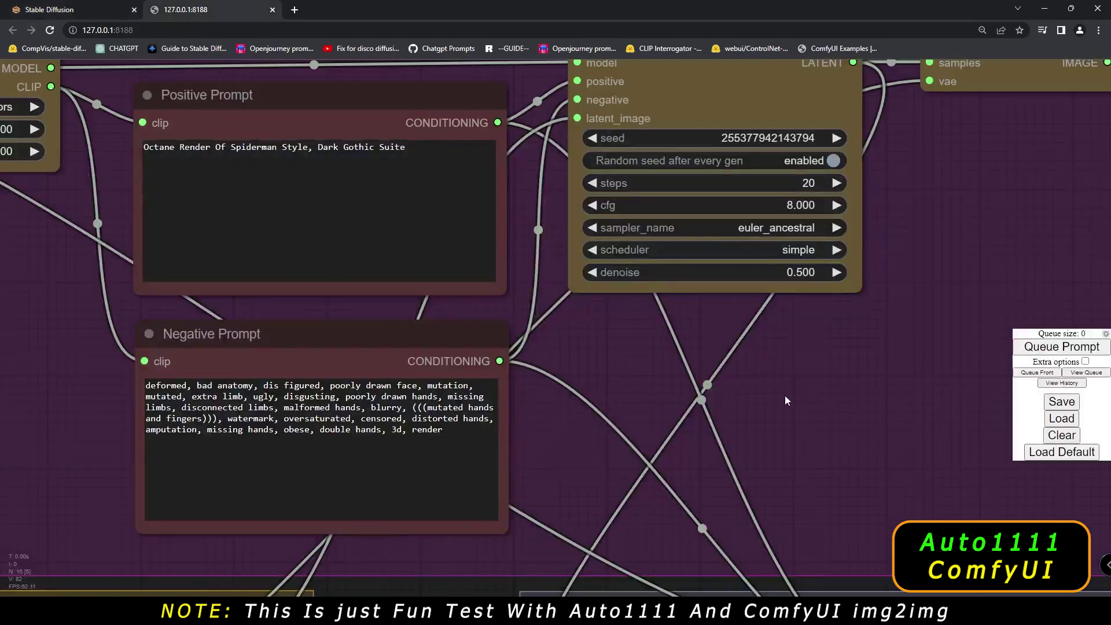
pyautogui.scroll(-3, 784, 395)
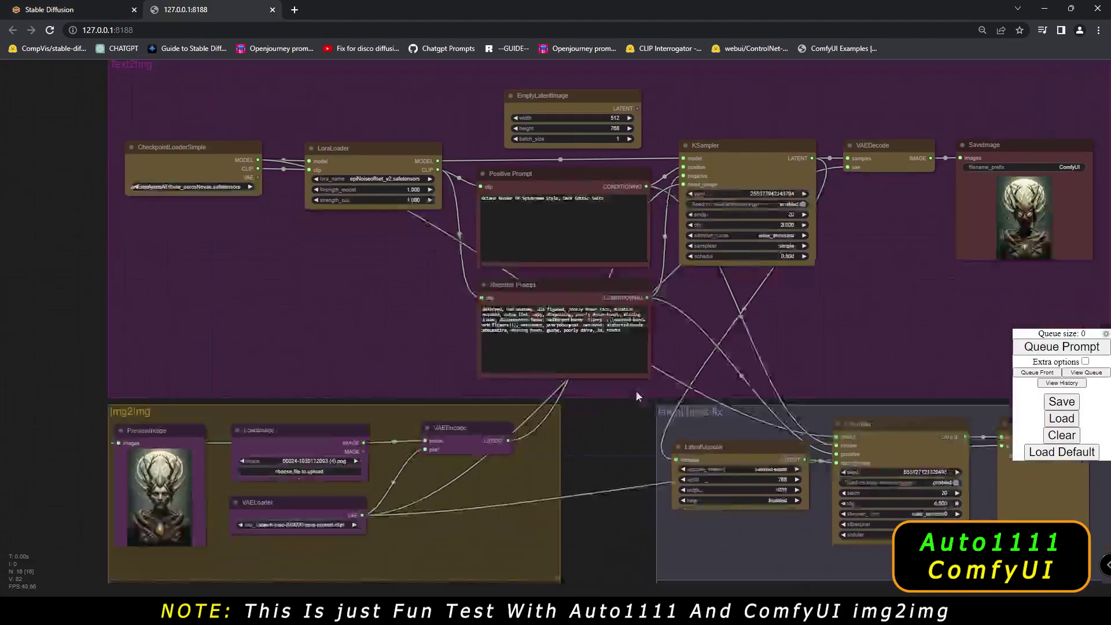
pyautogui.moveTo(37, 538); pyautogui.dragTo(176, 477)
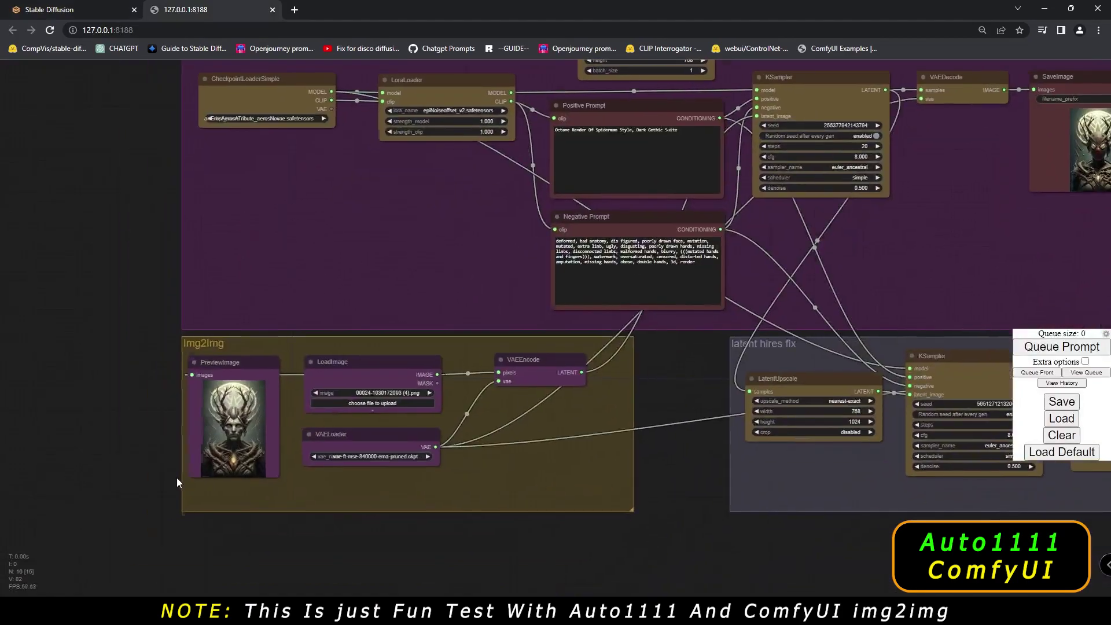
pyautogui.scroll(10, 175, 477)
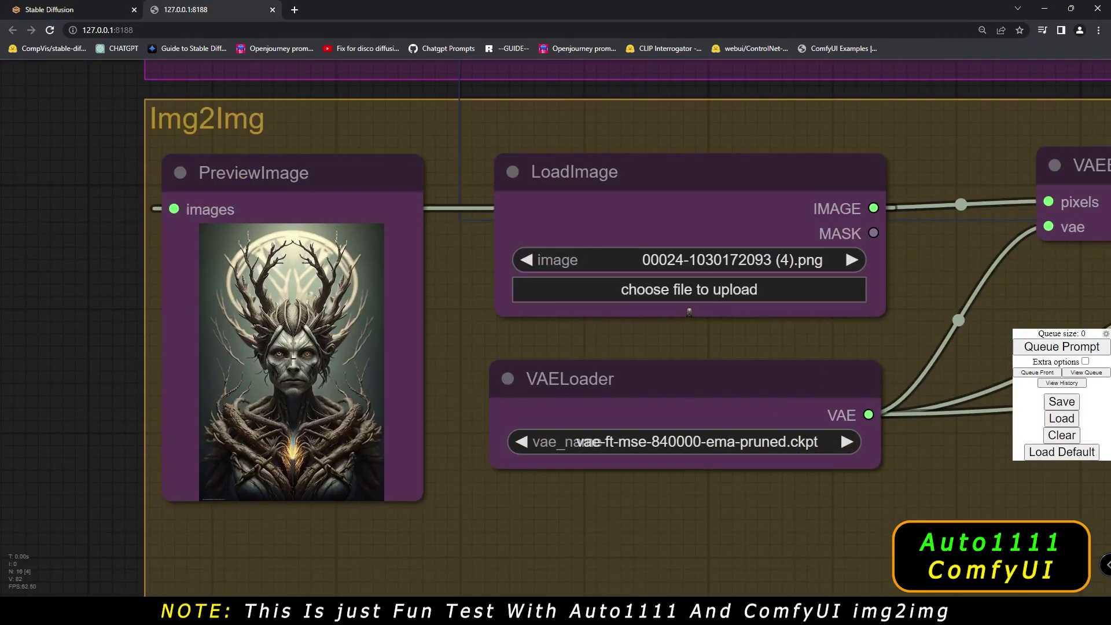
pyautogui.scroll(-1, 278, 359)
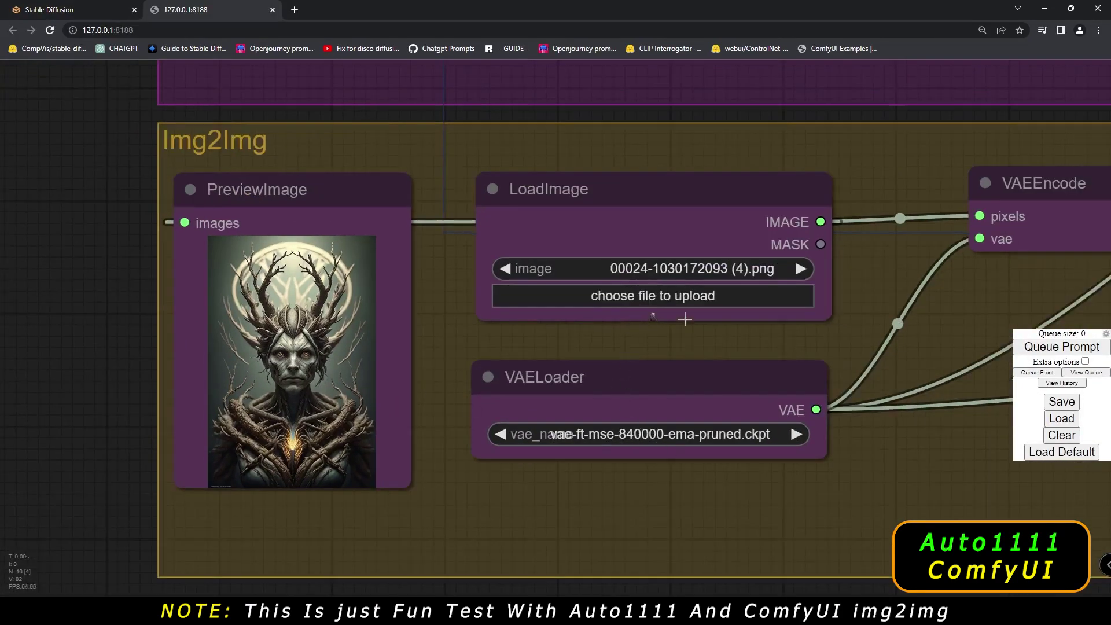
pyautogui.scroll(-6, 781, 318)
pyautogui.moveTo(880, 331); pyautogui.dragTo(868, 459)
pyautogui.scroll(7, 564, 173)
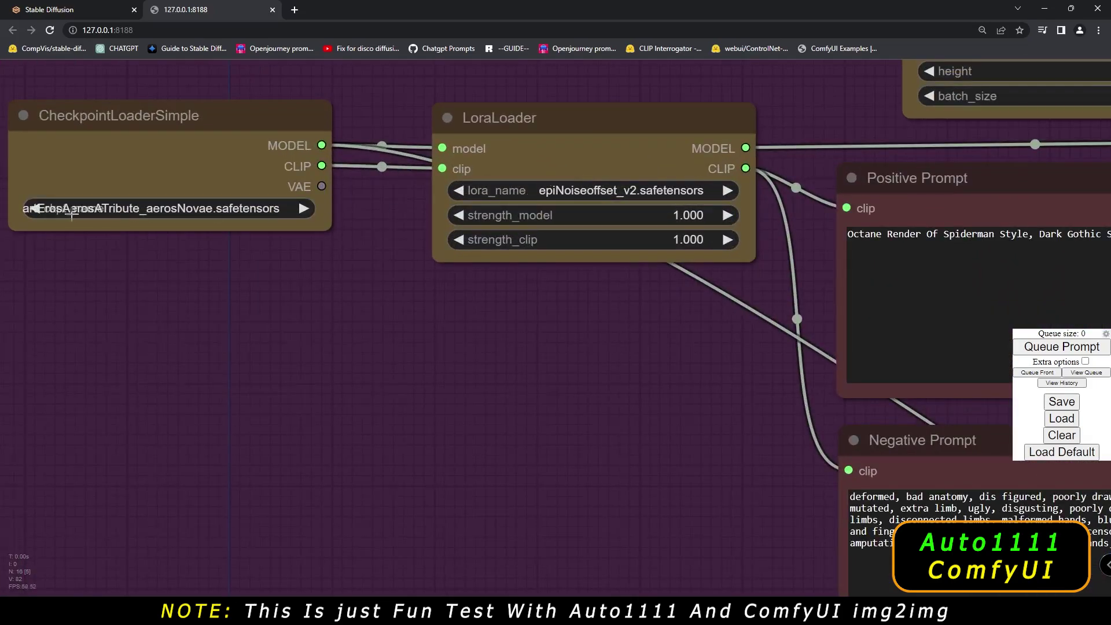
pyautogui.scroll(-4, 216, 244)
pyautogui.scroll(-1, 335, 293)
pyautogui.moveTo(560, 446); pyautogui.dragTo(224, 405)
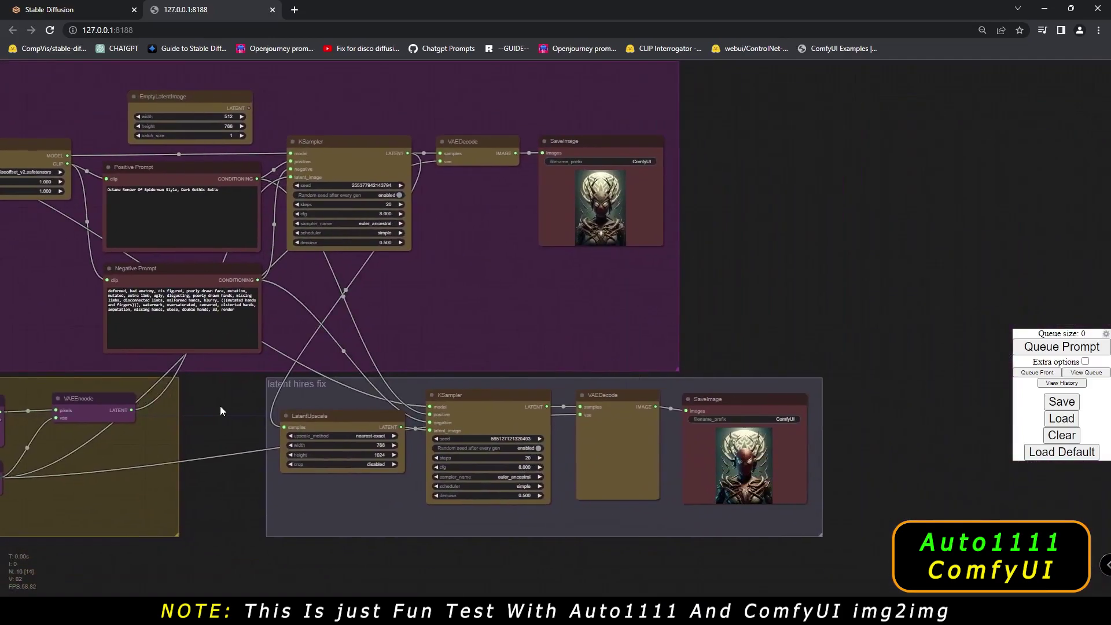
pyautogui.scroll(5, 552, 96)
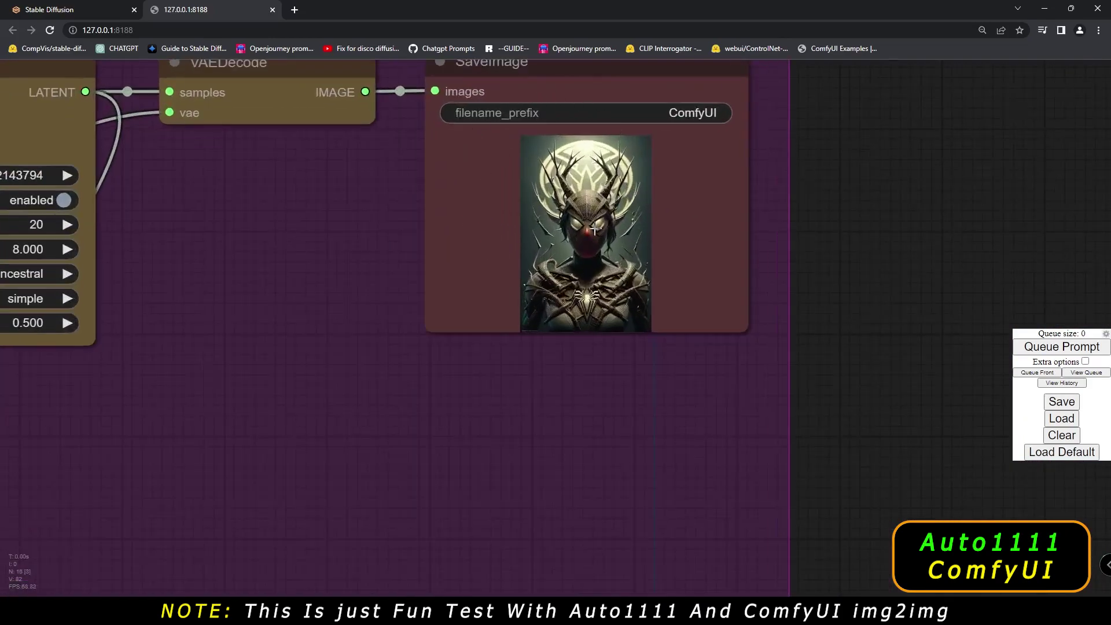
pyautogui.scroll(-2, 594, 231)
pyautogui.moveTo(858, 388); pyautogui.dragTo(800, 152)
pyautogui.scroll(2, 748, 185)
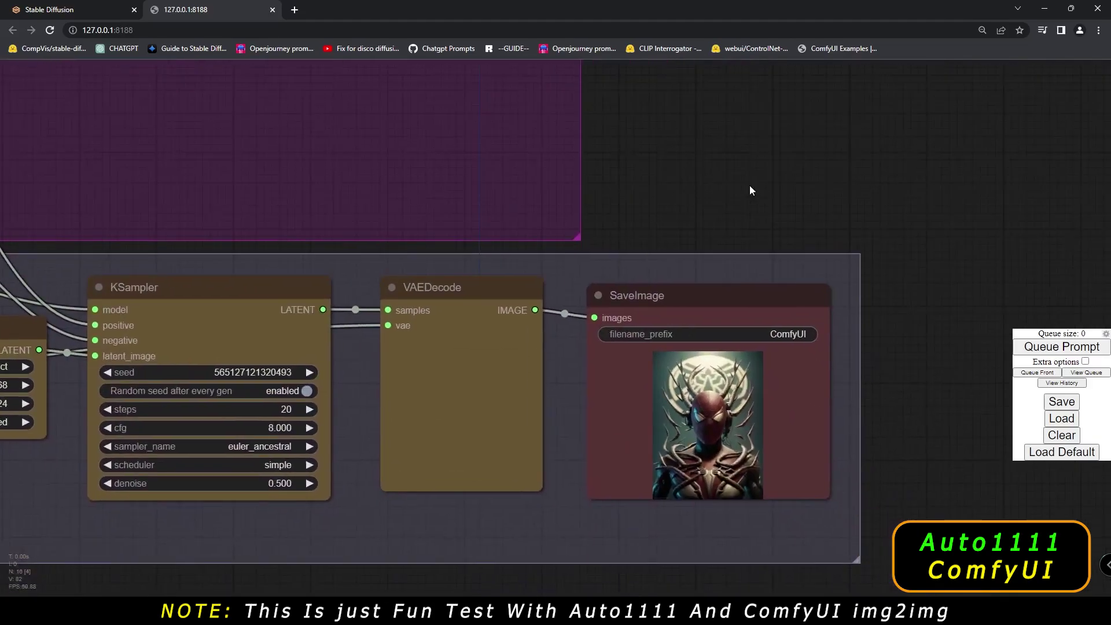
pyautogui.scroll(1, 739, 421)
pyautogui.scroll(3, 739, 421)
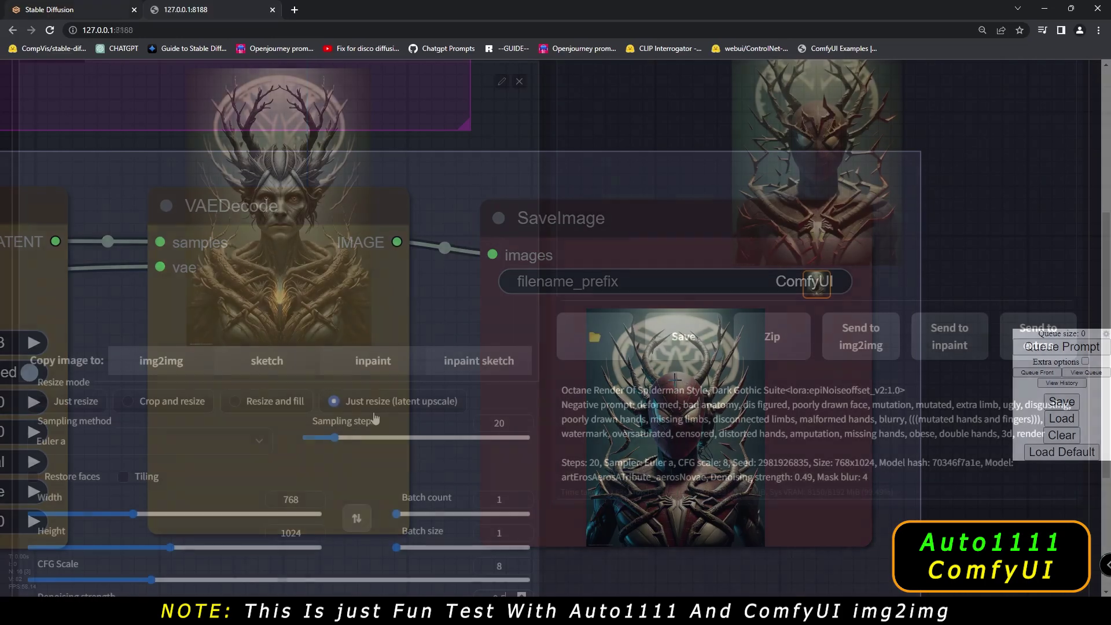
pyautogui.scroll(-1, 375, 353)
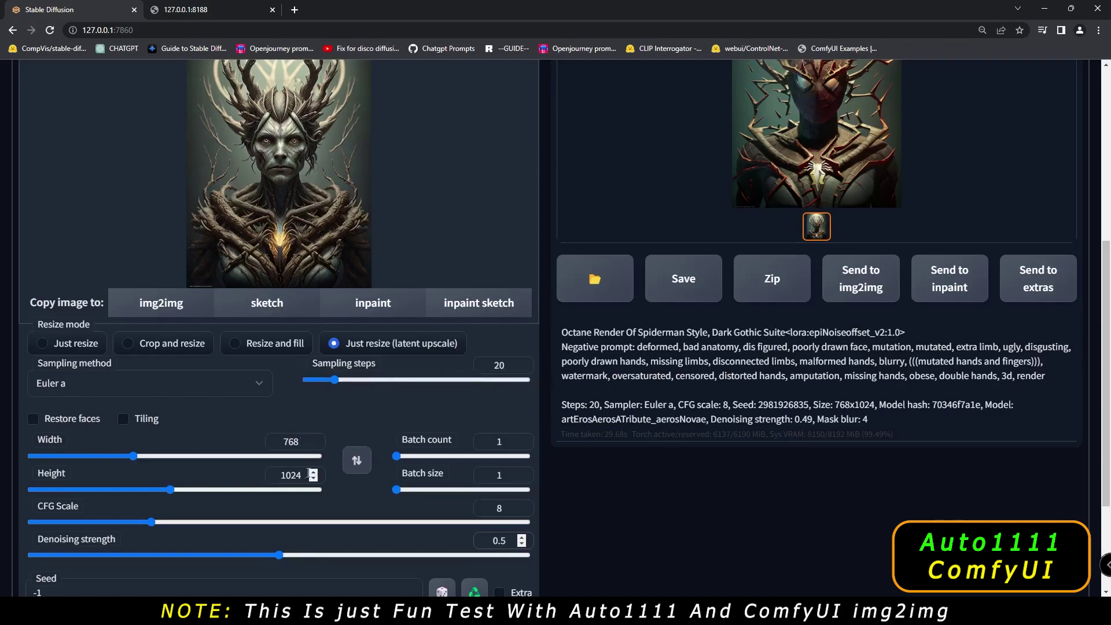
# - Review the 768x1024, 0.5-denoise img2img settings, then return to ComfyUI
pyautogui.scroll(-1, 297, 475)
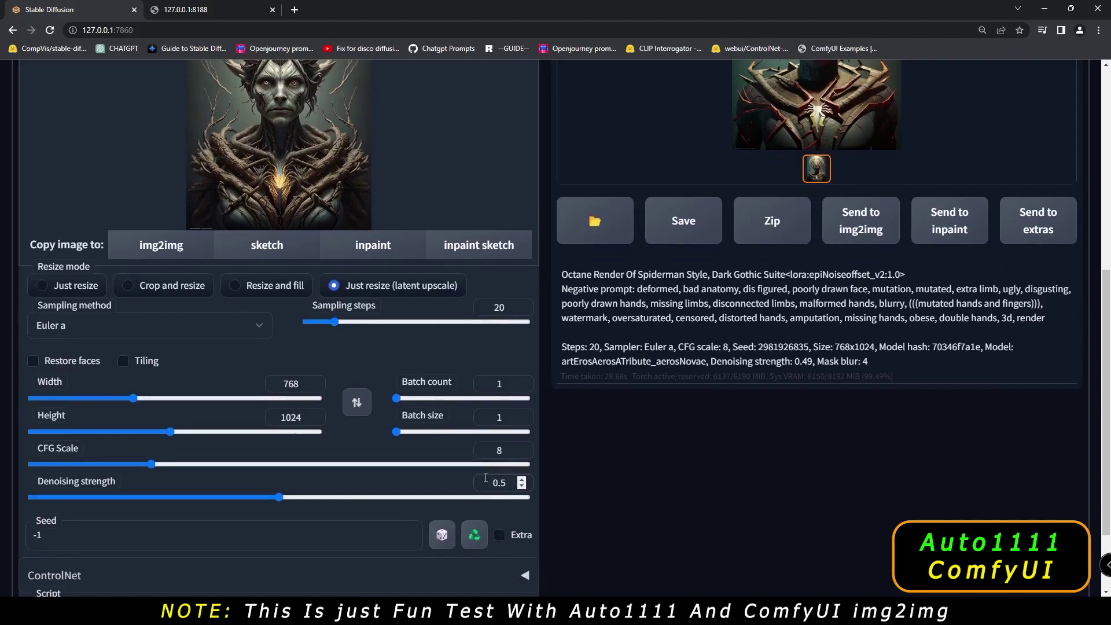
pyautogui.hotkey('ctrl', 'Tab')
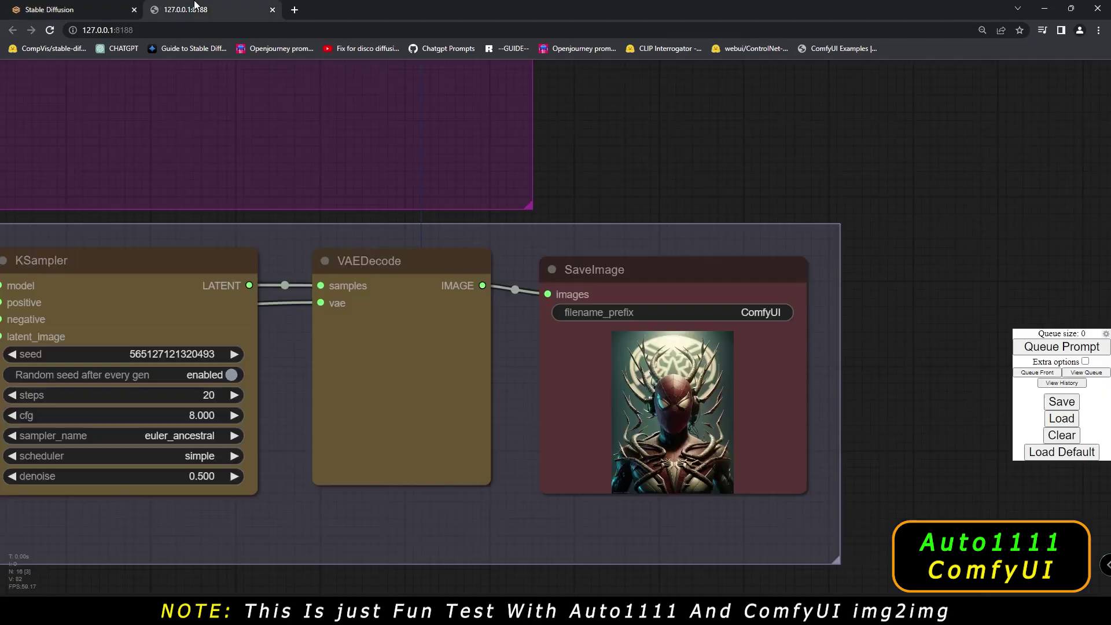
pyautogui.moveTo(207, 575); pyautogui.dragTo(307, 557)
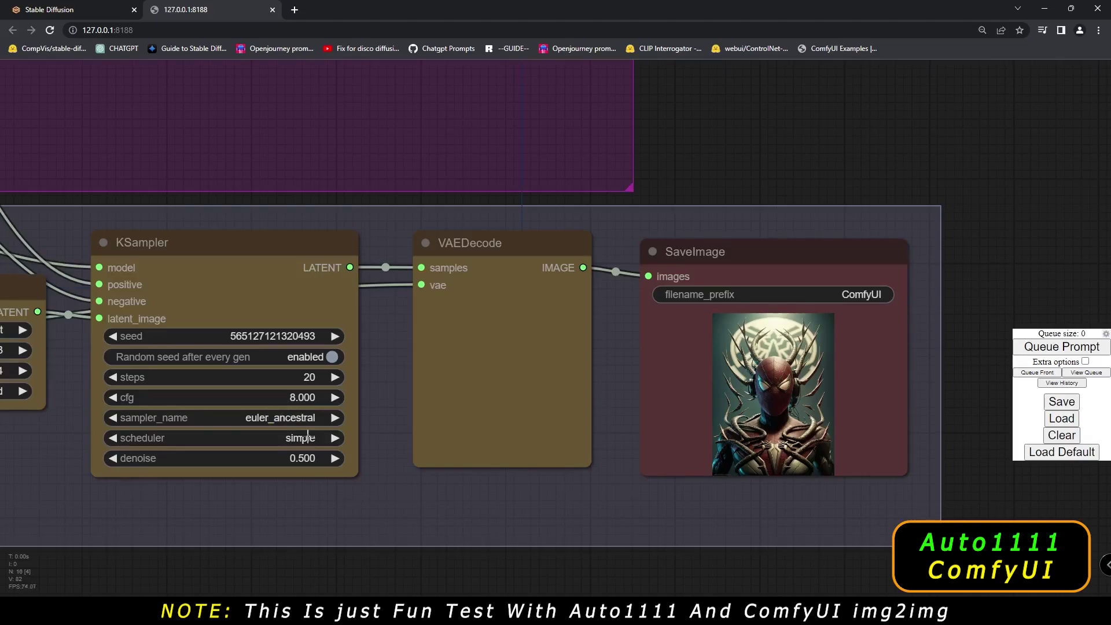
pyautogui.moveTo(52, 81); pyautogui.dragTo(434, 515)
pyautogui.scroll(-7, 428, 292)
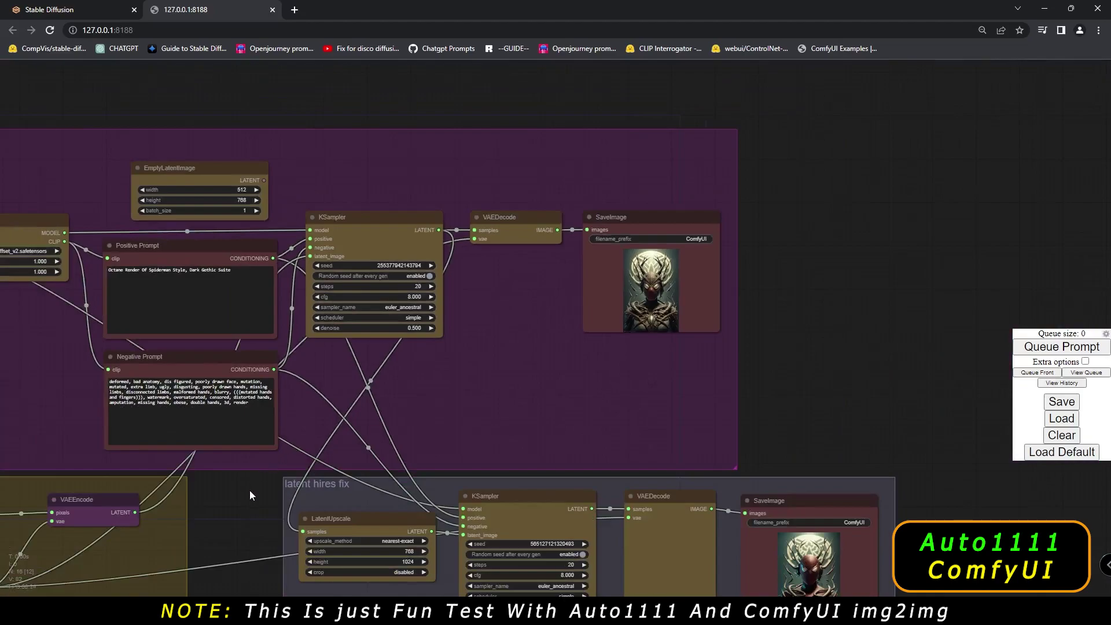
pyautogui.moveTo(250, 495); pyautogui.dragTo(525, 417)
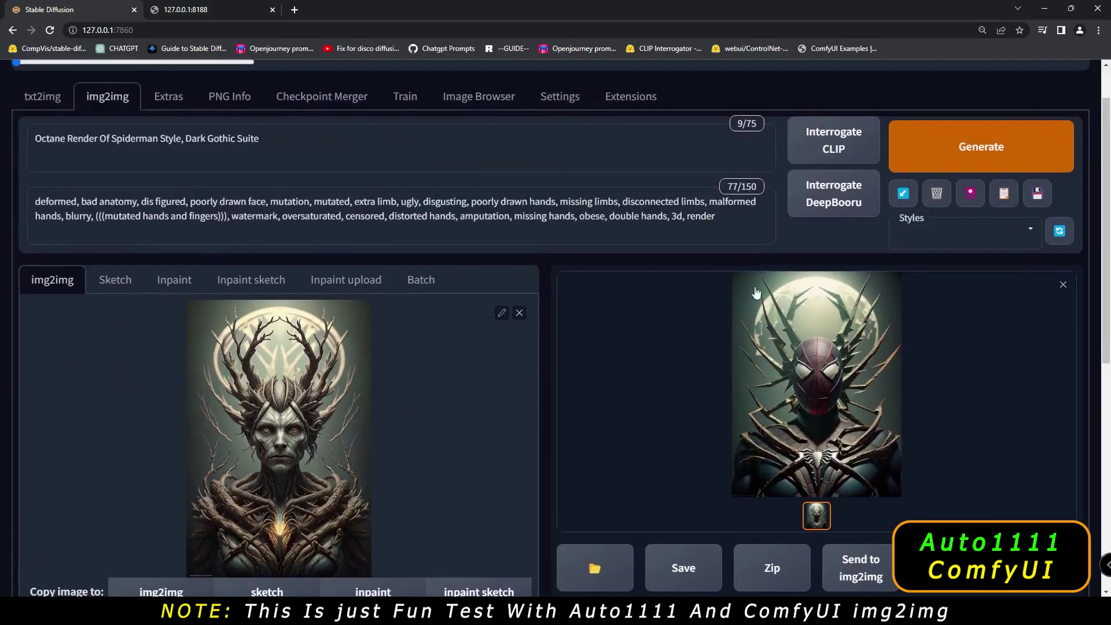
# - View the latest Spiderman result full-size, then check ComfyUI's hires-fix output
pyautogui.click(810, 354)
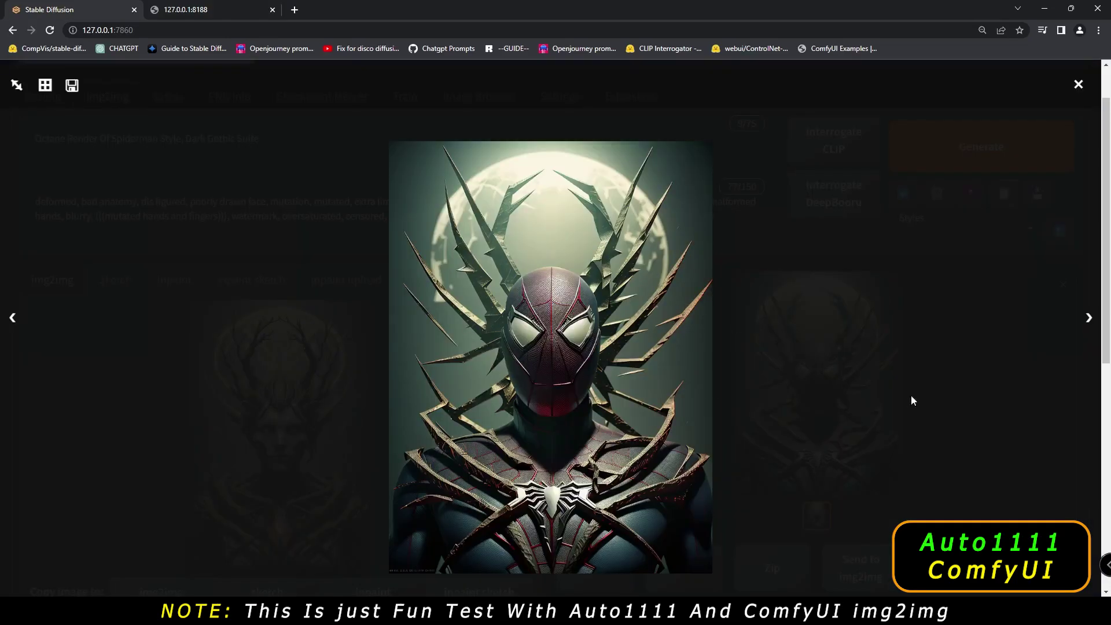
pyautogui.click(1086, 397)
pyautogui.scroll(-6, 478, 473)
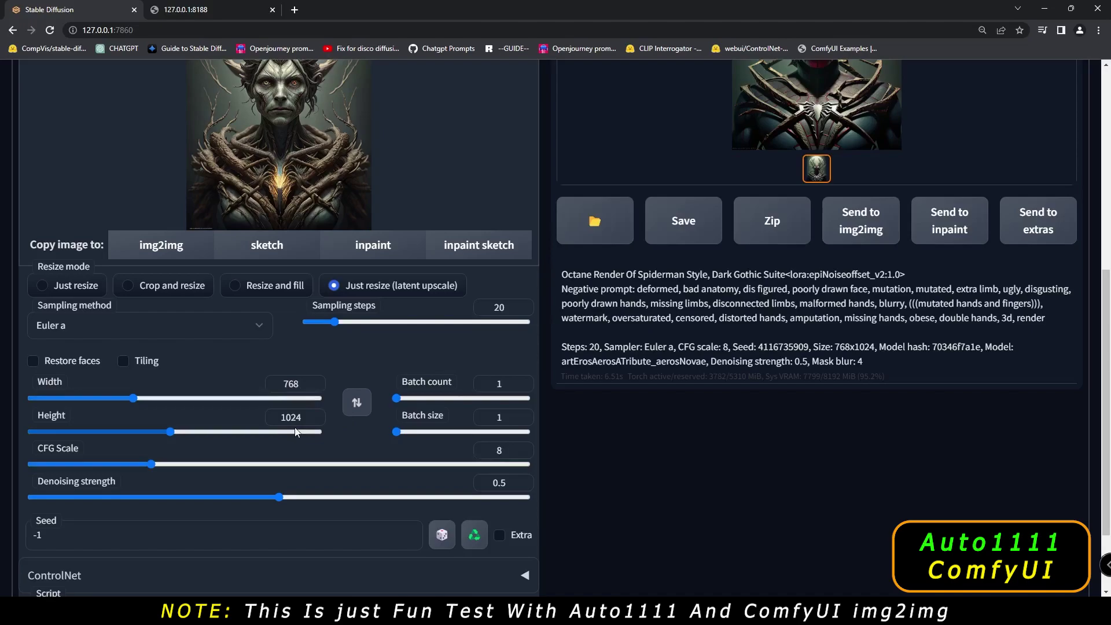
pyautogui.scroll(6, 573, 386)
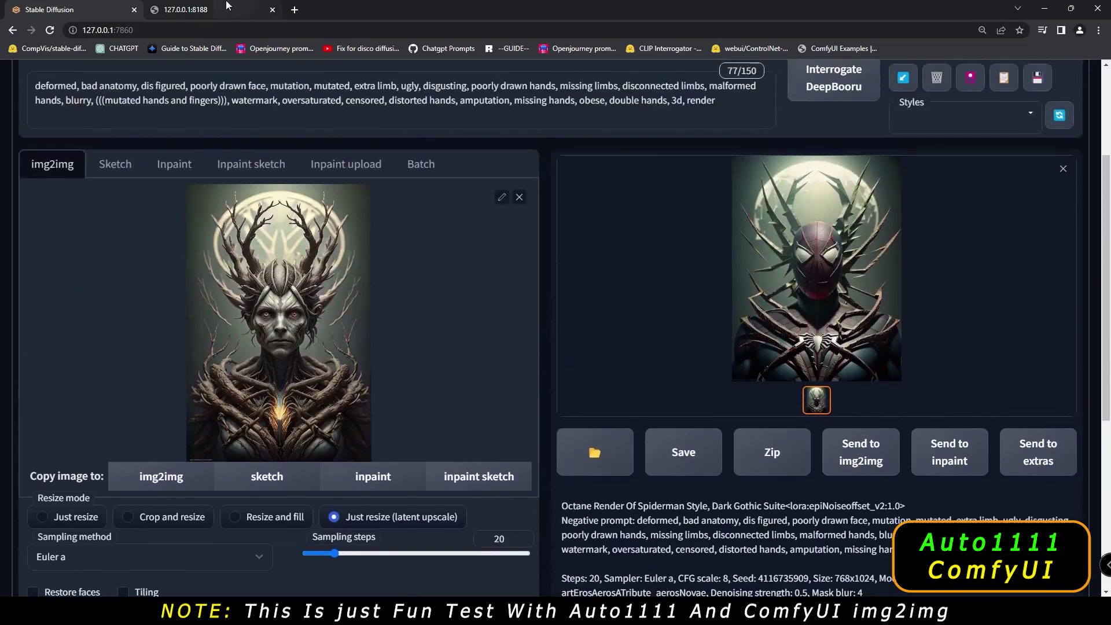
pyautogui.click(208, 9)
pyautogui.scroll(11, 580, 399)
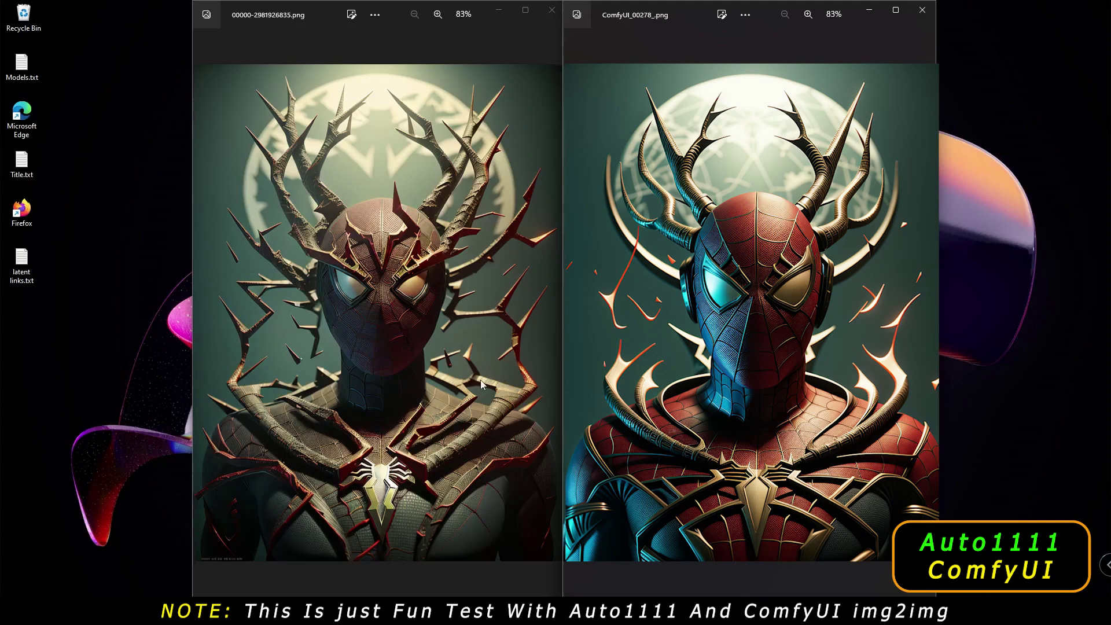
# - Set Automatic1111's img2img denoising strength to 0.45
pyautogui.scroll(6, 345, 322)
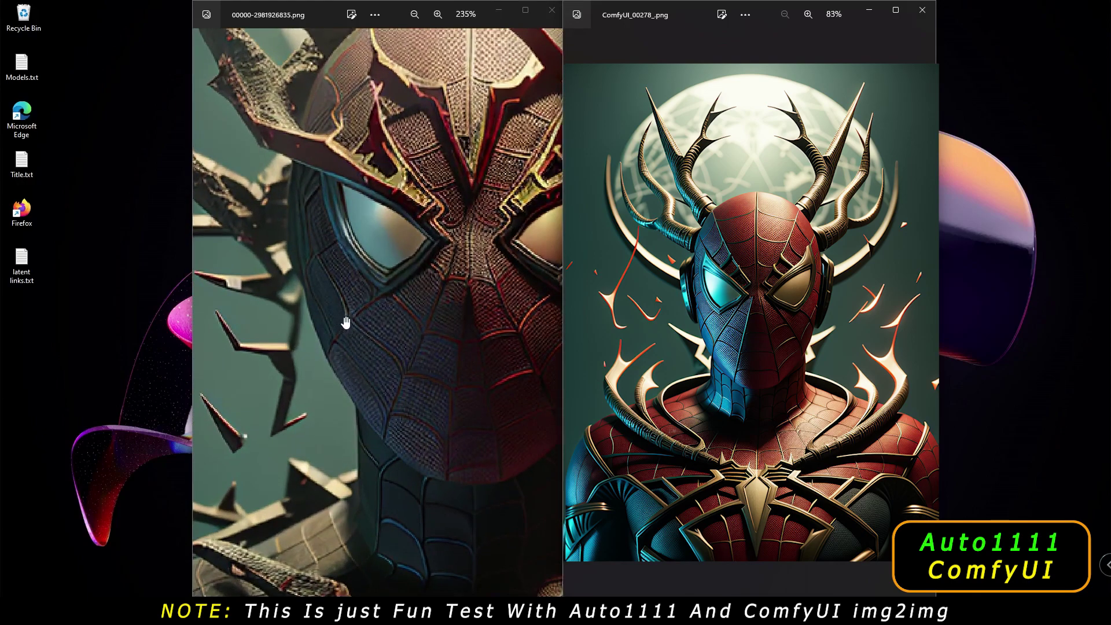
pyautogui.scroll(-2, 371, 322)
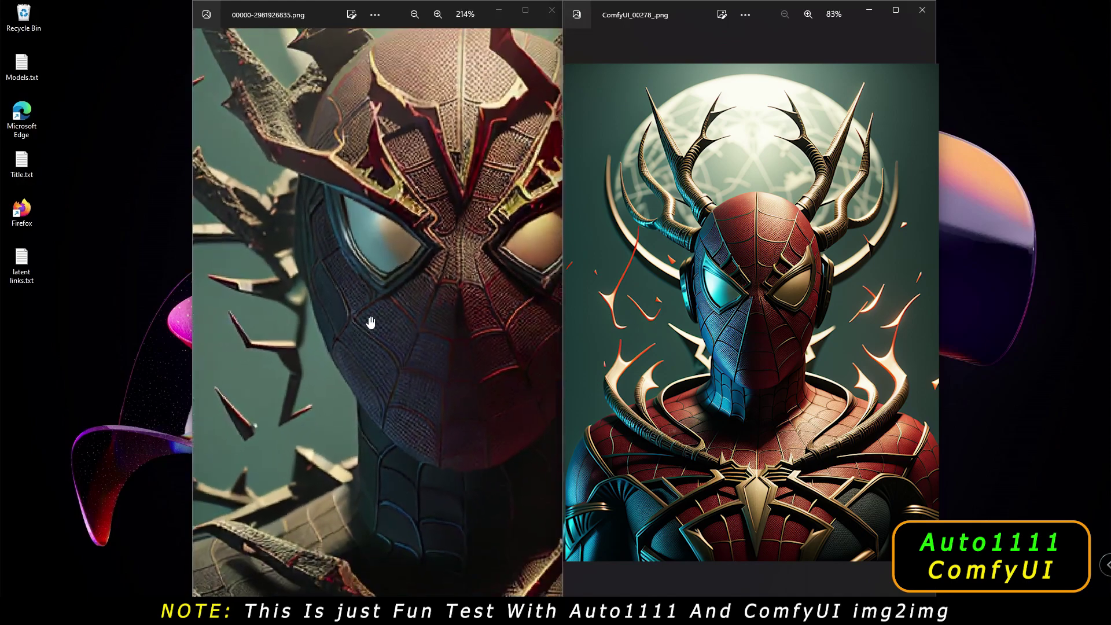
pyautogui.scroll(-5, 371, 322)
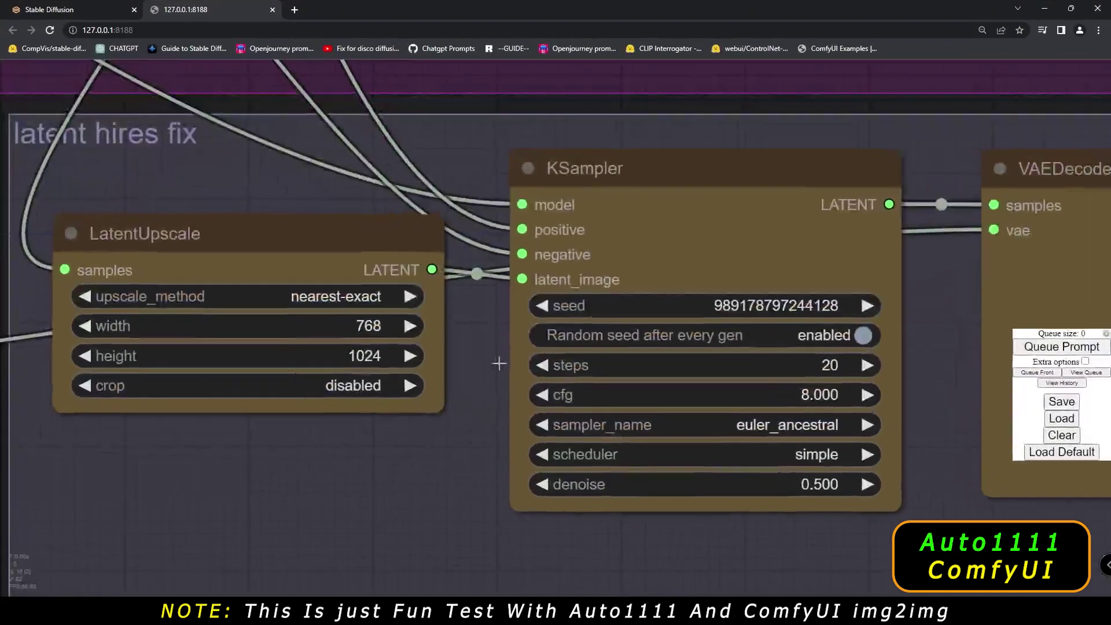
pyautogui.scroll(-3, 514, 427)
pyautogui.click(86, 12)
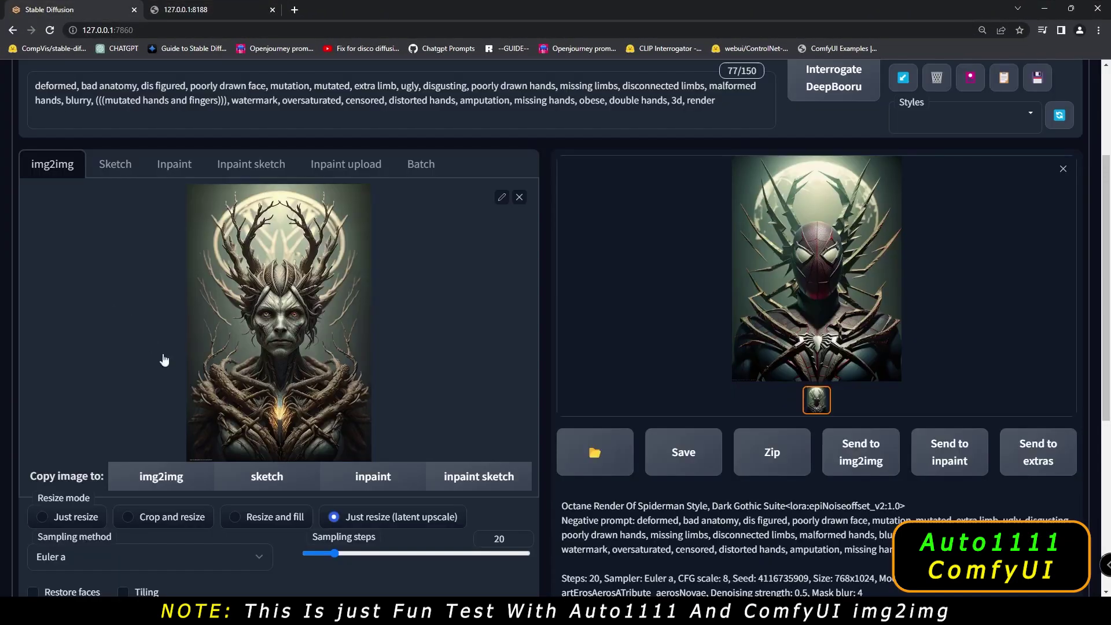
pyautogui.scroll(-5, 415, 480)
pyautogui.click(509, 380)
pyautogui.press('BackSpace')
pyautogui.write('45')
# - Set the ComfyUI latent hires fix KSampler denoise to 0.45
pyautogui.click(196, 9)
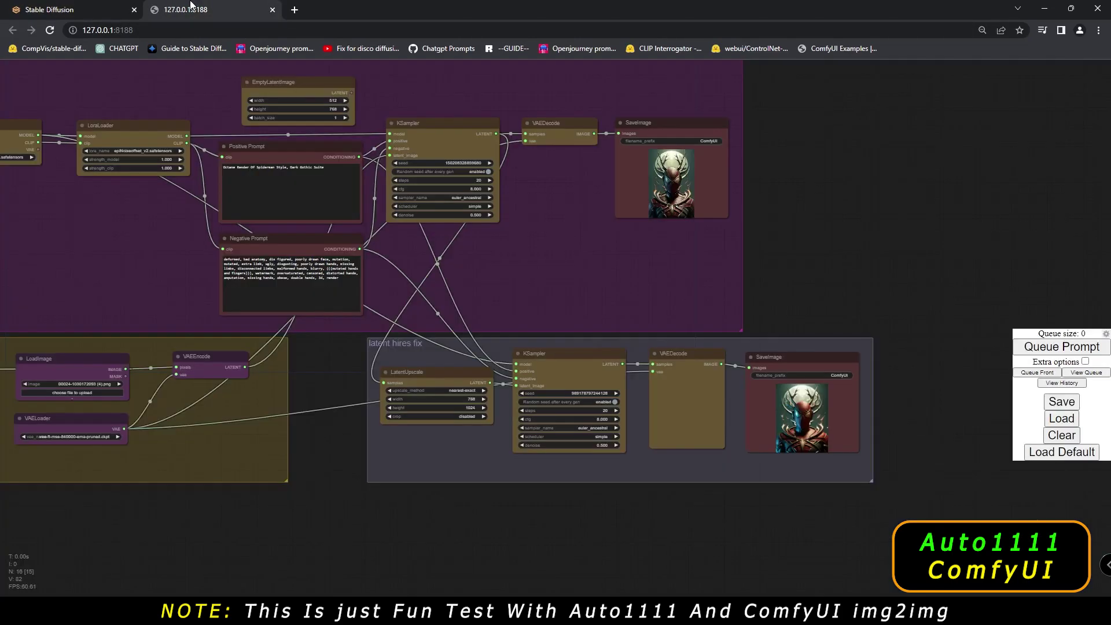
pyautogui.scroll(3, 607, 453)
pyautogui.scroll(3, 605, 453)
pyautogui.click(503, 409)
pyautogui.press('BackSpace')
pyautogui.write('45')
pyautogui.click(750, 403)
# - Open the new 0.45-denoise gothic Spiderman output full-screen
pyautogui.scroll(-4, 526, 459)
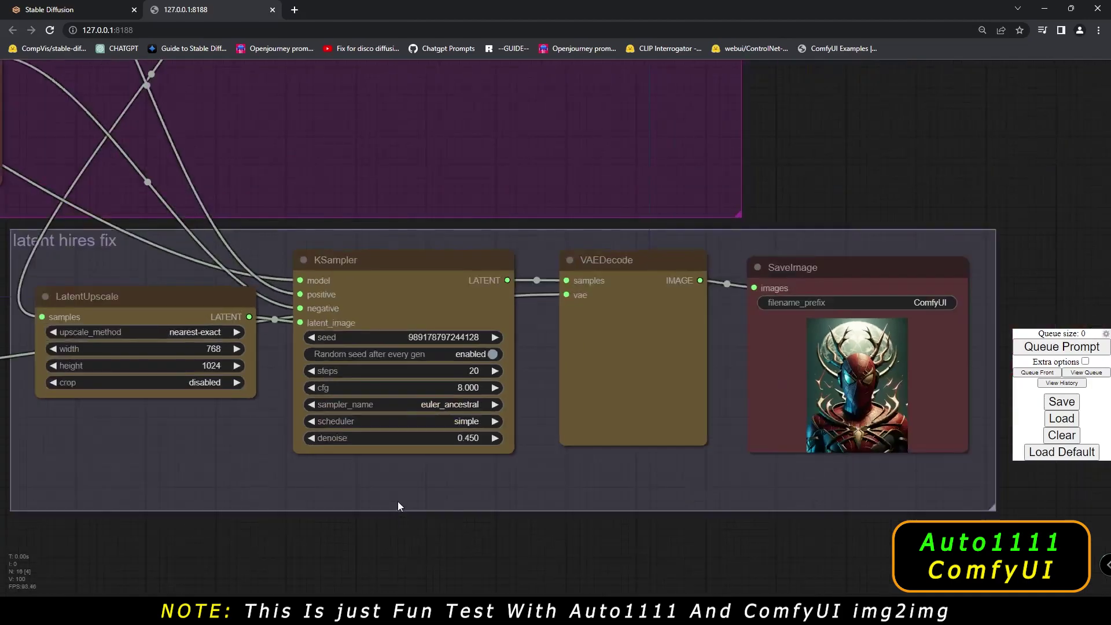
pyautogui.scroll(6, 543, 334)
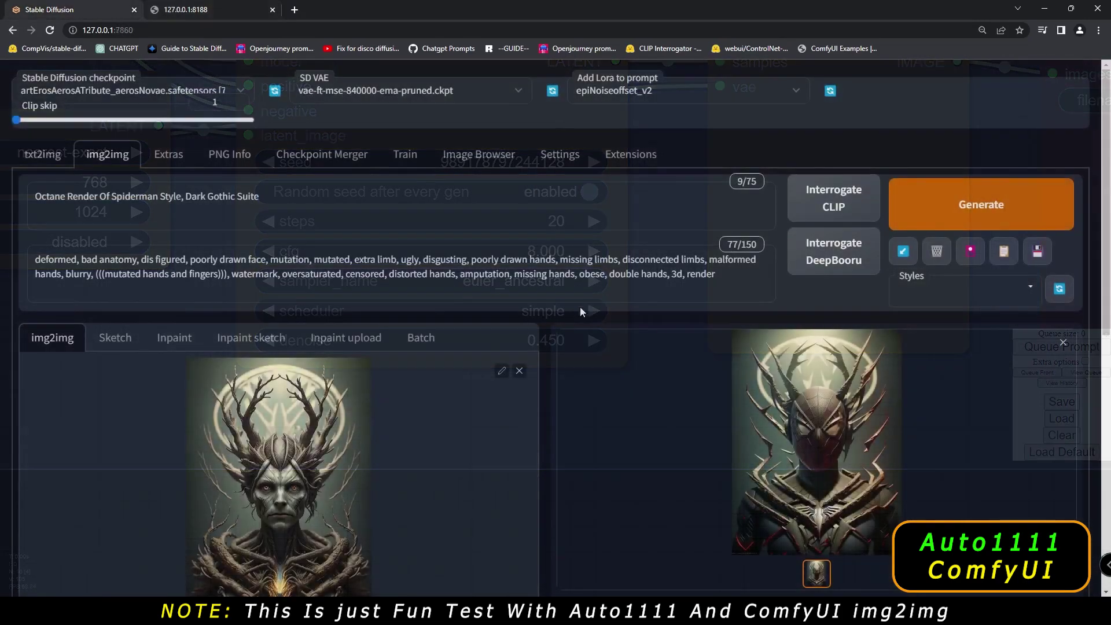
pyautogui.scroll(-6, 551, 387)
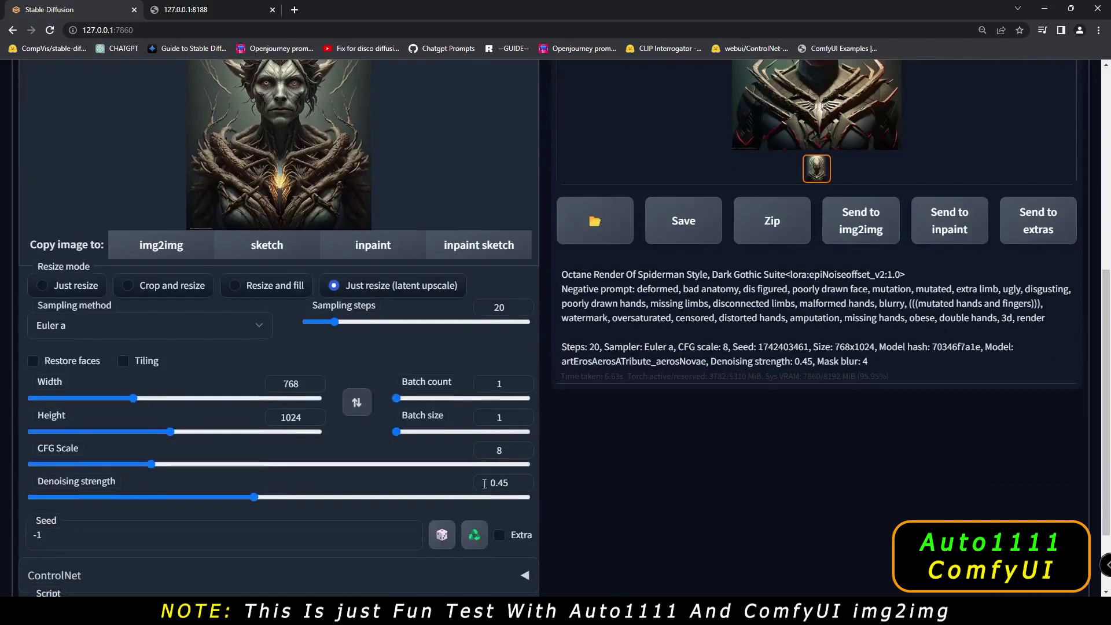
pyautogui.scroll(4, 826, 461)
pyautogui.scroll(1, 828, 460)
pyautogui.click(827, 343)
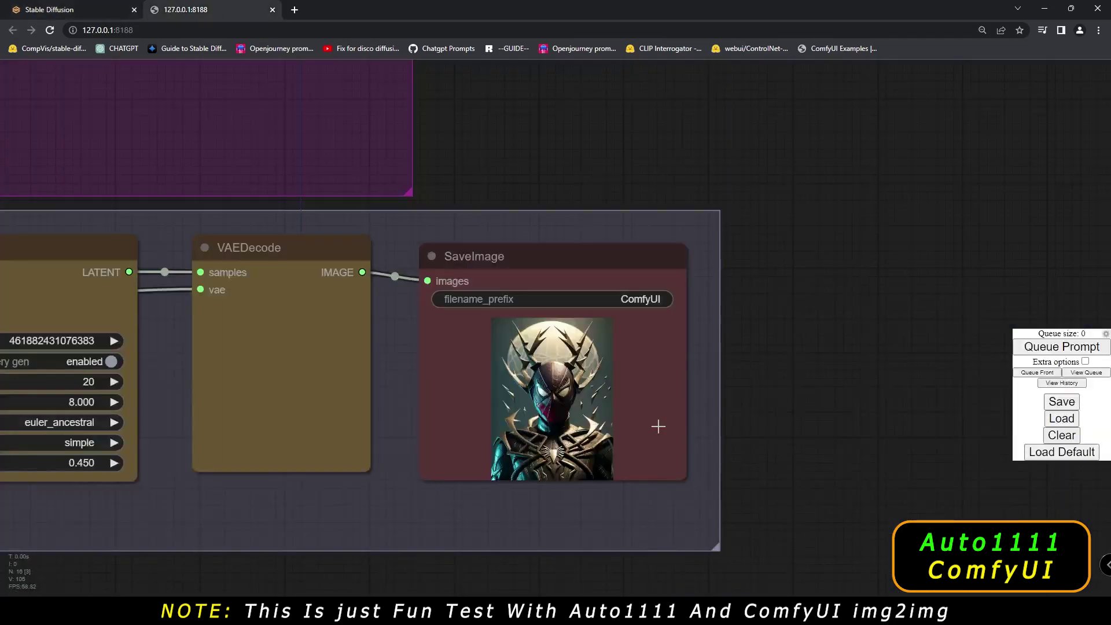
# - Compare ComfyUI_00284_.png with 00002-1742403461.png, then return to Automatic1111
pyautogui.scroll(6, 658, 427)
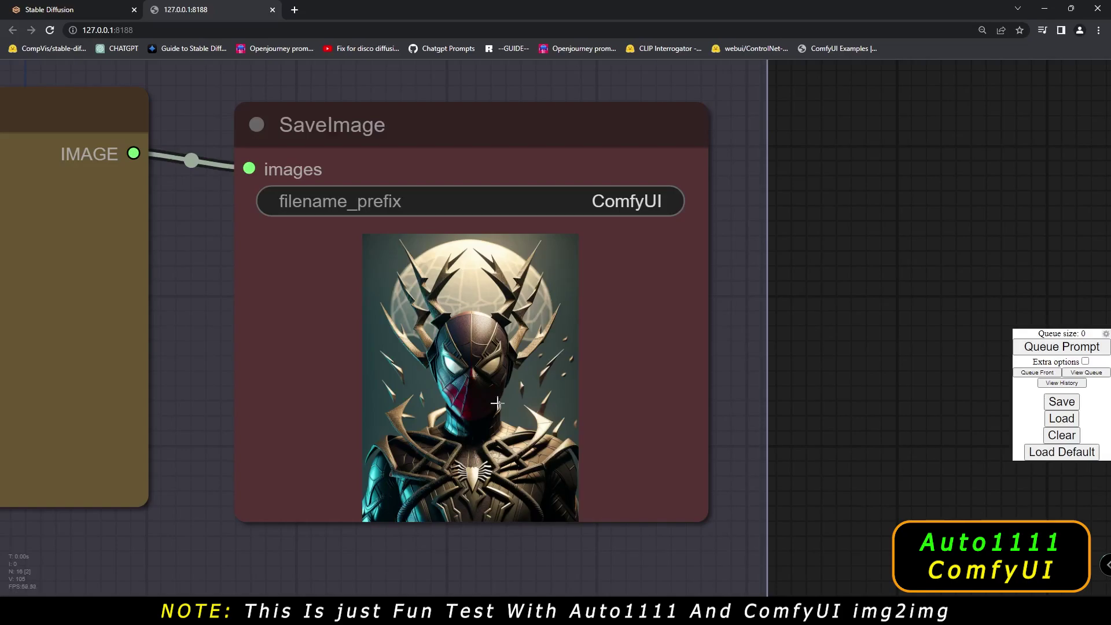
pyautogui.scroll(-5, 522, 423)
pyautogui.scroll(-3, 522, 424)
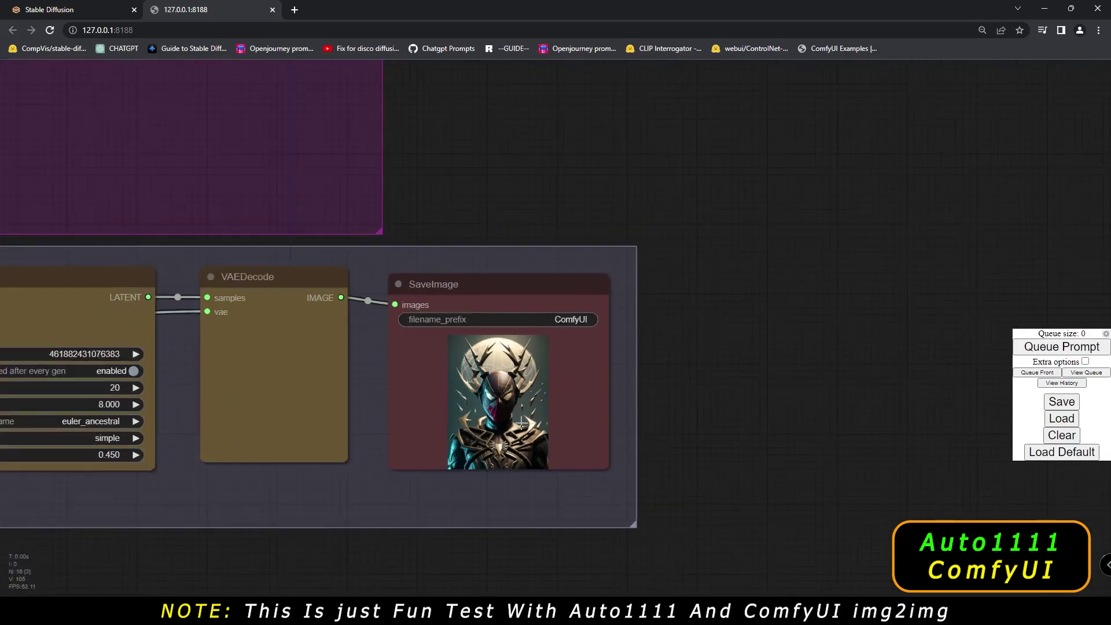
pyautogui.scroll(-2, 332, 438)
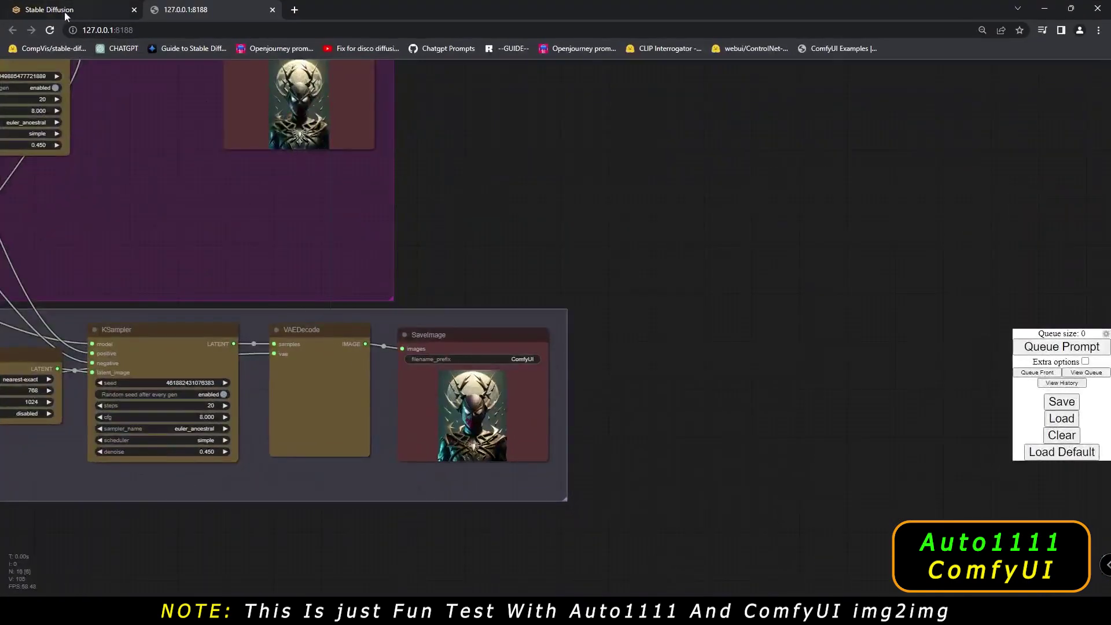
pyautogui.click(65, 11)
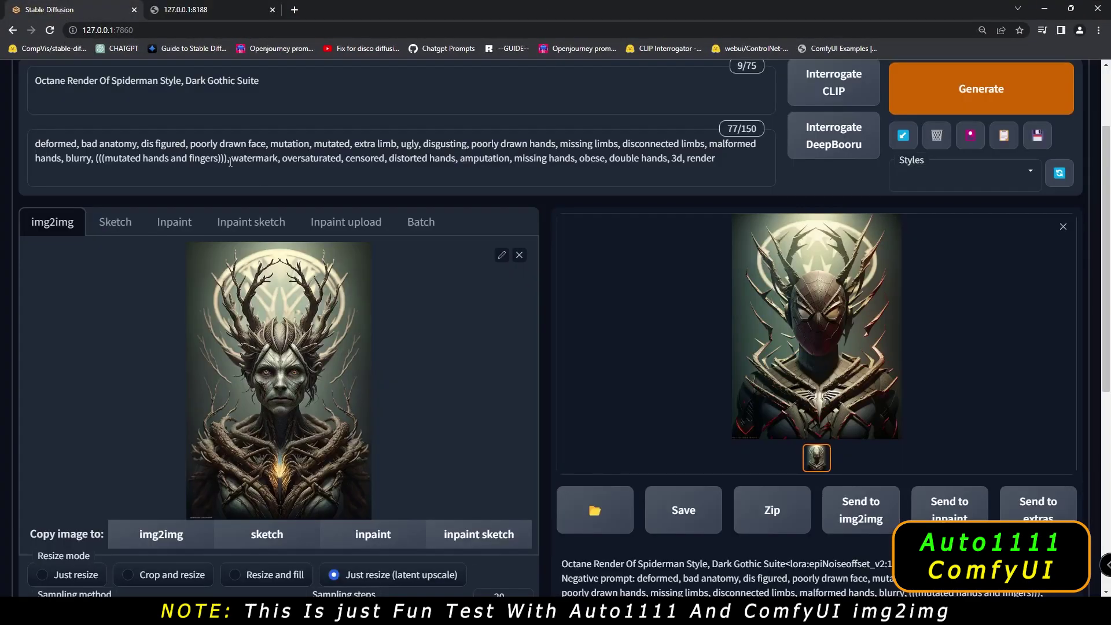
# - Scroll the img2img page to review the Spiderman prompt, checkpoint, VAE and LoRA
pyautogui.scroll(2, 237, 94)
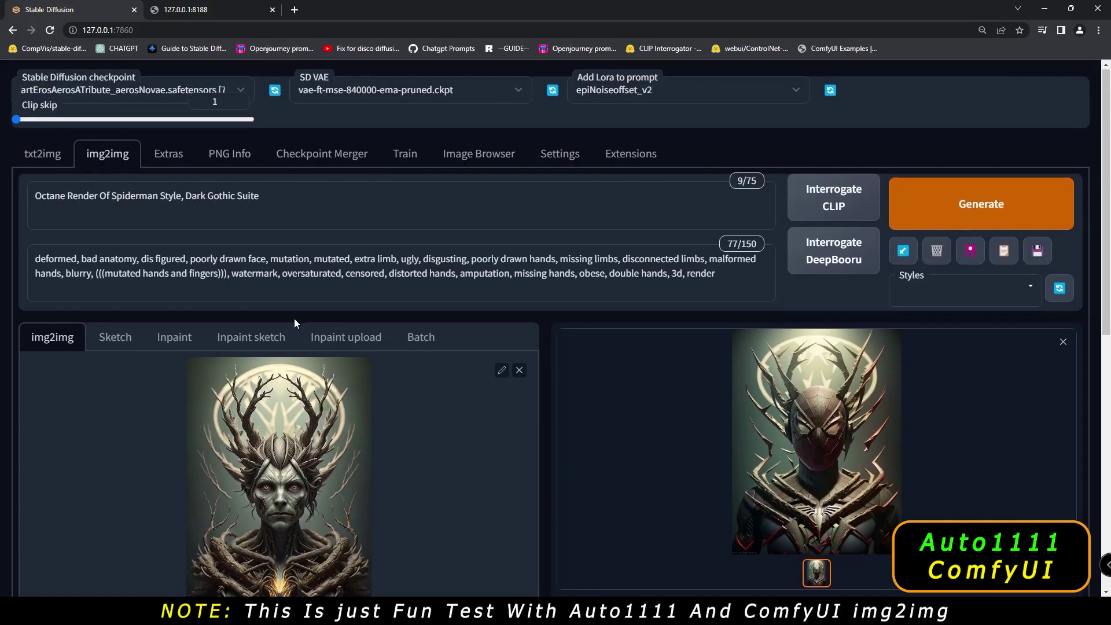
pyautogui.scroll(-2, 294, 324)
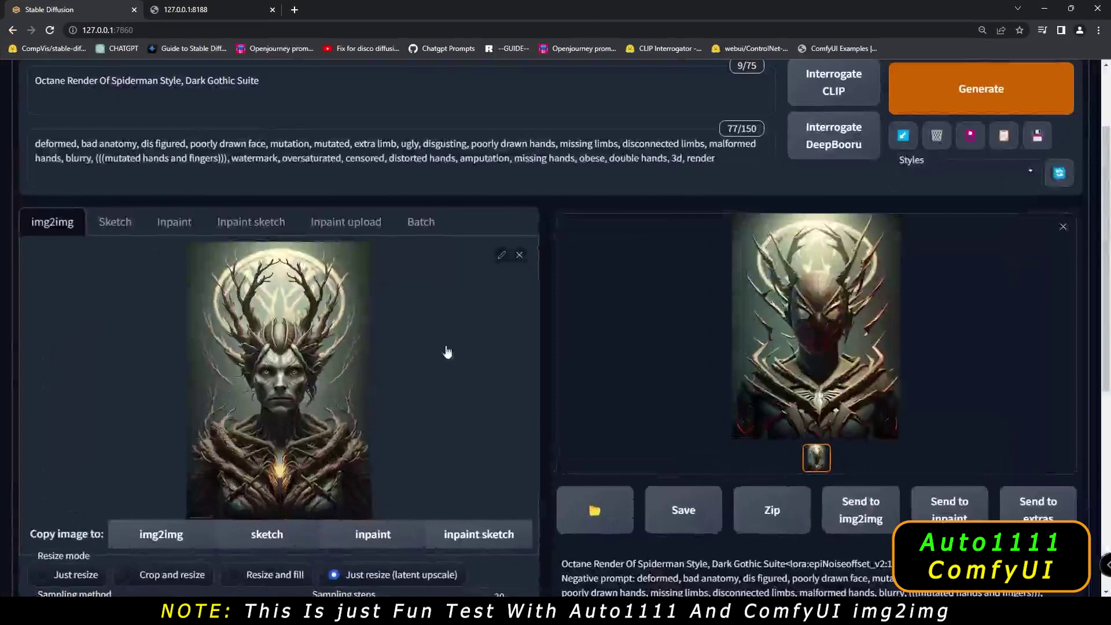
pyautogui.scroll(2, 242, 250)
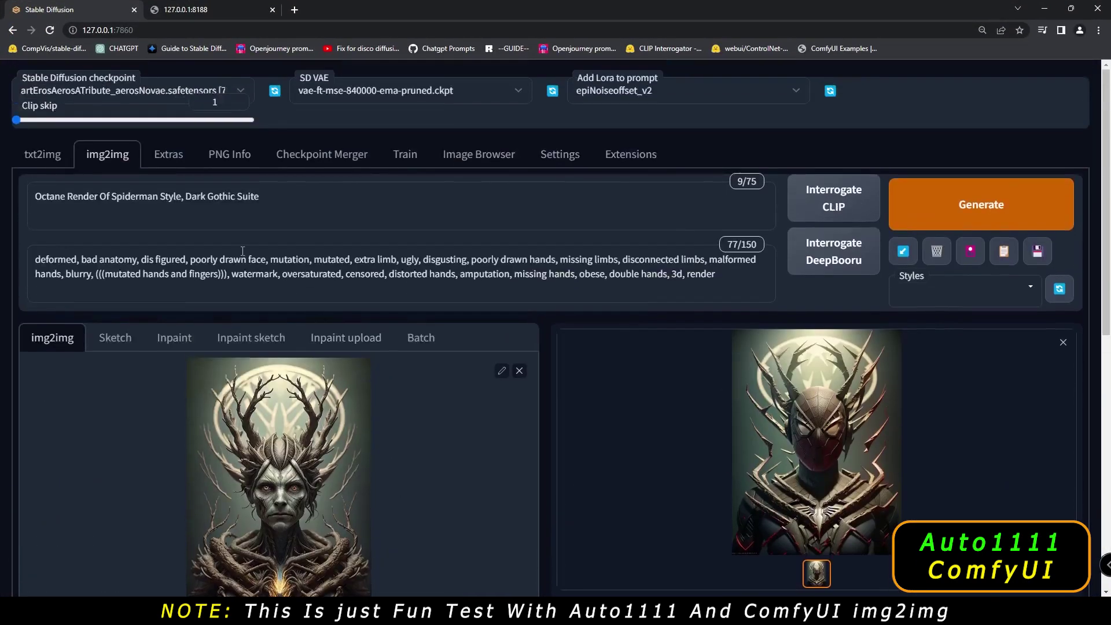
# - Replace Spiderman and Dark Gothic with Aqua Man in the Automatic1111 prompt
pyautogui.doubleClick(128, 196)
pyautogui.write('Aqua Man')
pyautogui.moveTo(181, 197); pyautogui.dragTo(234, 196)
pyautogui.write('Aqua Man')
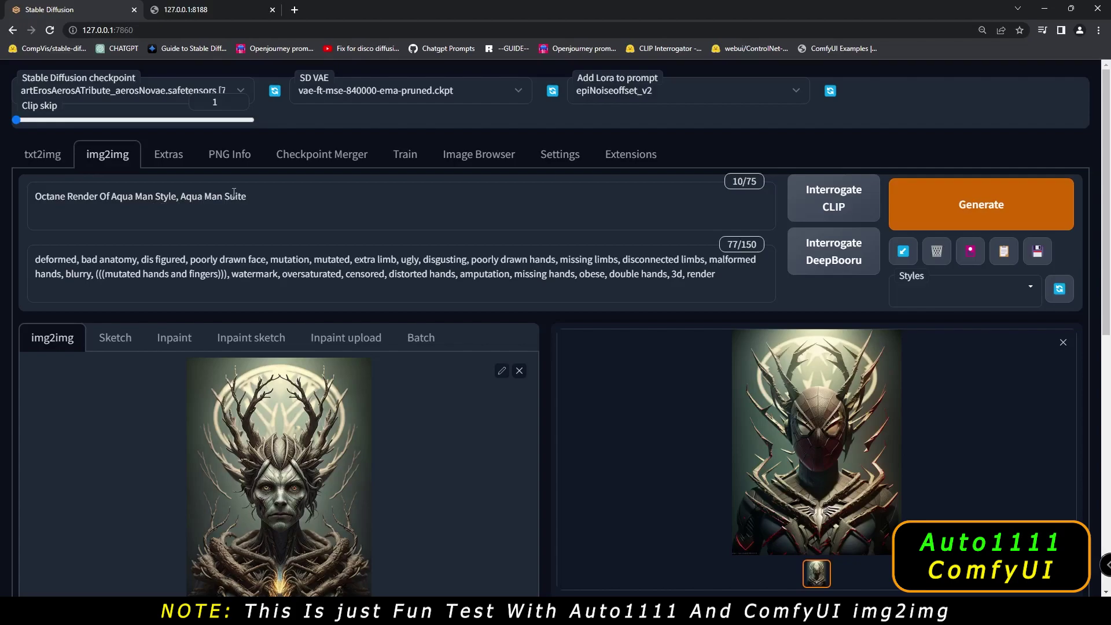
# - Confirm ComfyUI's positive prompt reads 'Octane Render Of Aqua Man Style, Aqua Man Suite'
pyautogui.click(194, 12)
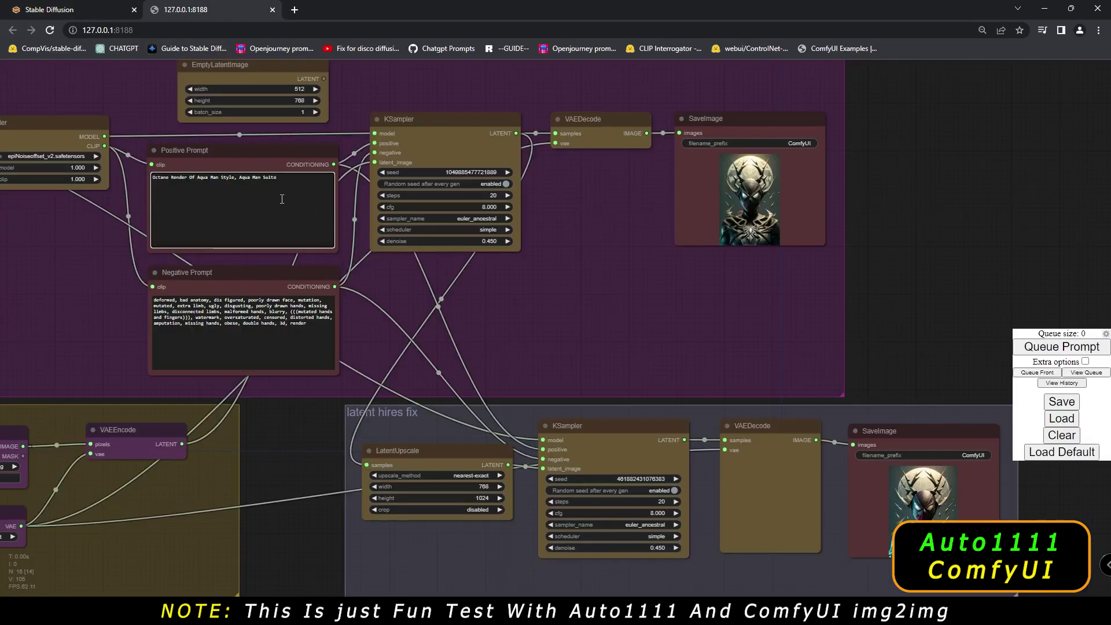
pyautogui.scroll(10, 156, 190)
pyautogui.moveTo(192, 146); pyautogui.dragTo(179, 217)
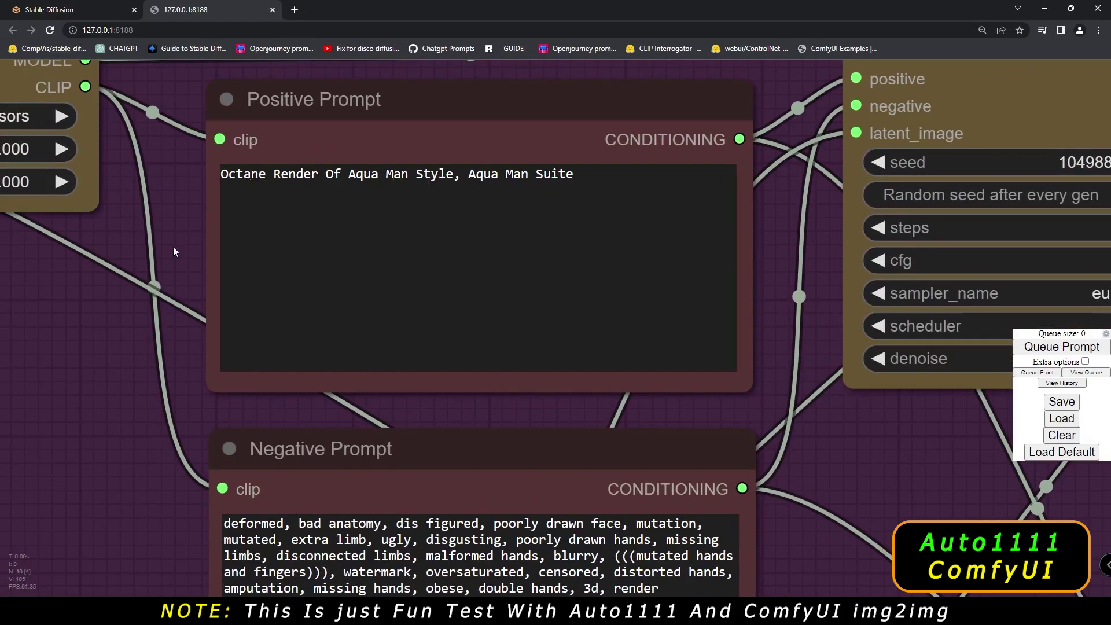
pyautogui.hotkey('ctrl', 'Tab')
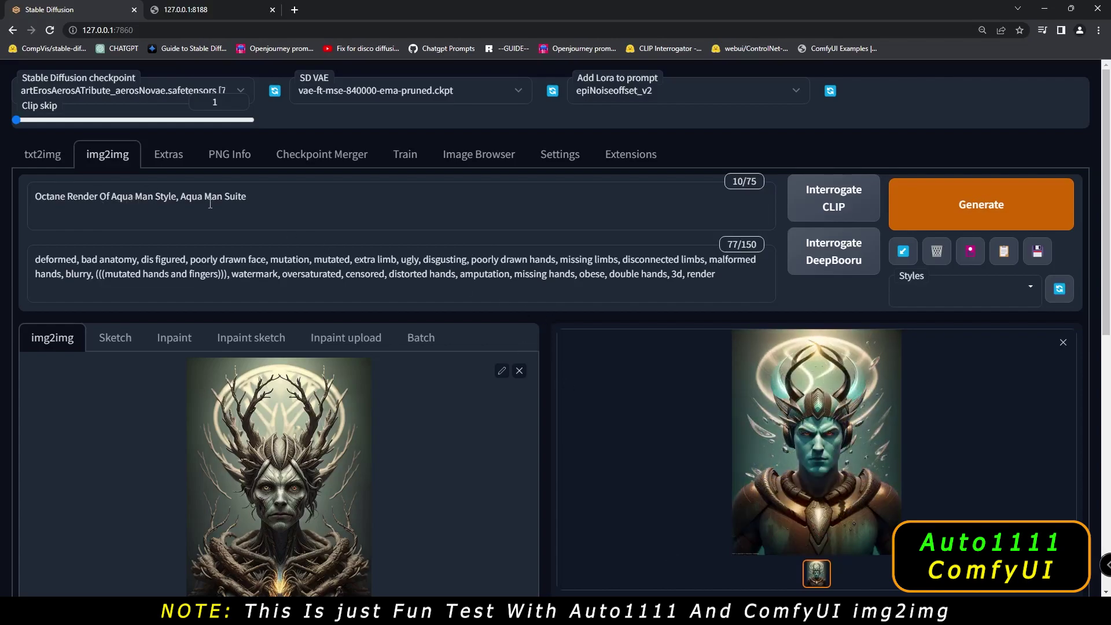
# - View the Automatic1111 Aqua Man result full-size
pyautogui.scroll(-1, 519, 342)
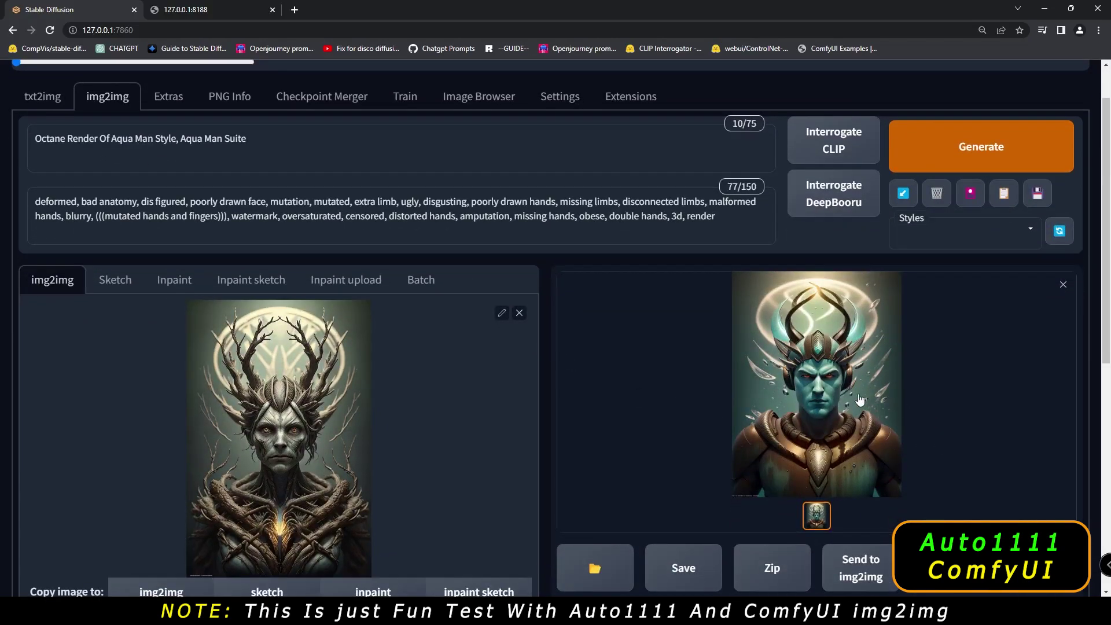
pyautogui.click(746, 358)
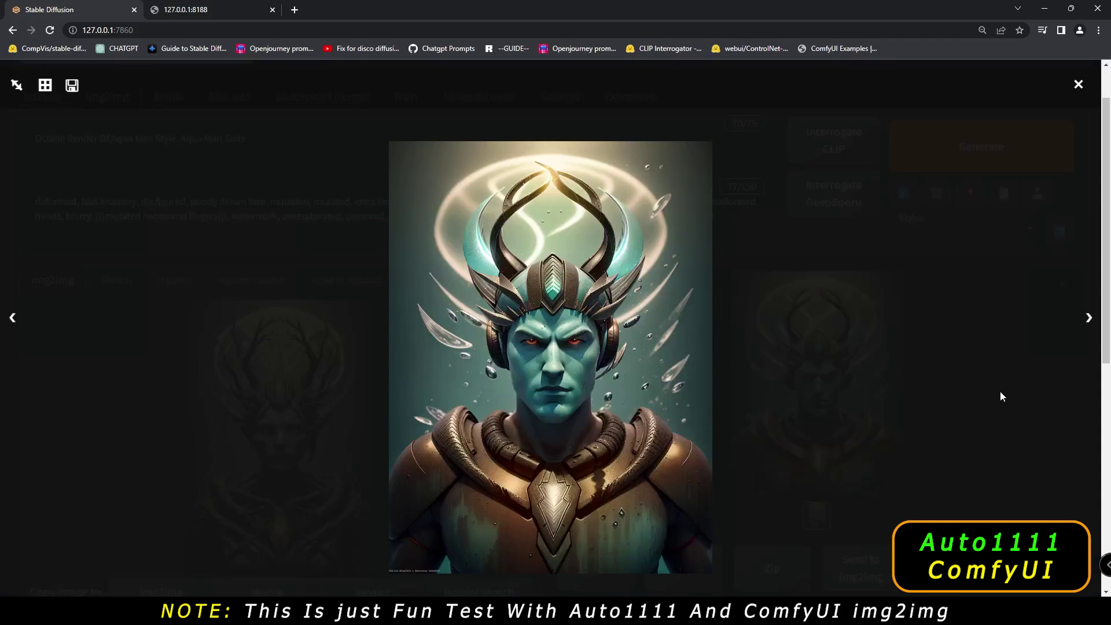
pyautogui.click(985, 402)
# - Zoom into ComfyUI's Img2Img and latent hires fix Aqua Man SaveImage previews
pyautogui.hotkey('ctrl', 'Tab')
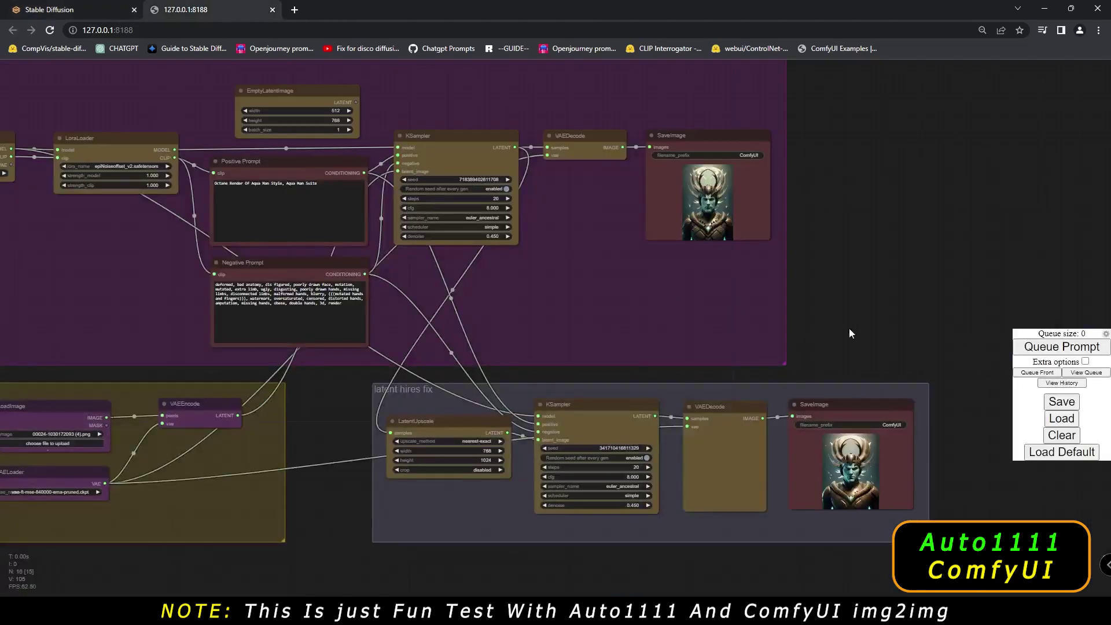
pyautogui.scroll(4, 916, 335)
pyautogui.scroll(5, 810, 341)
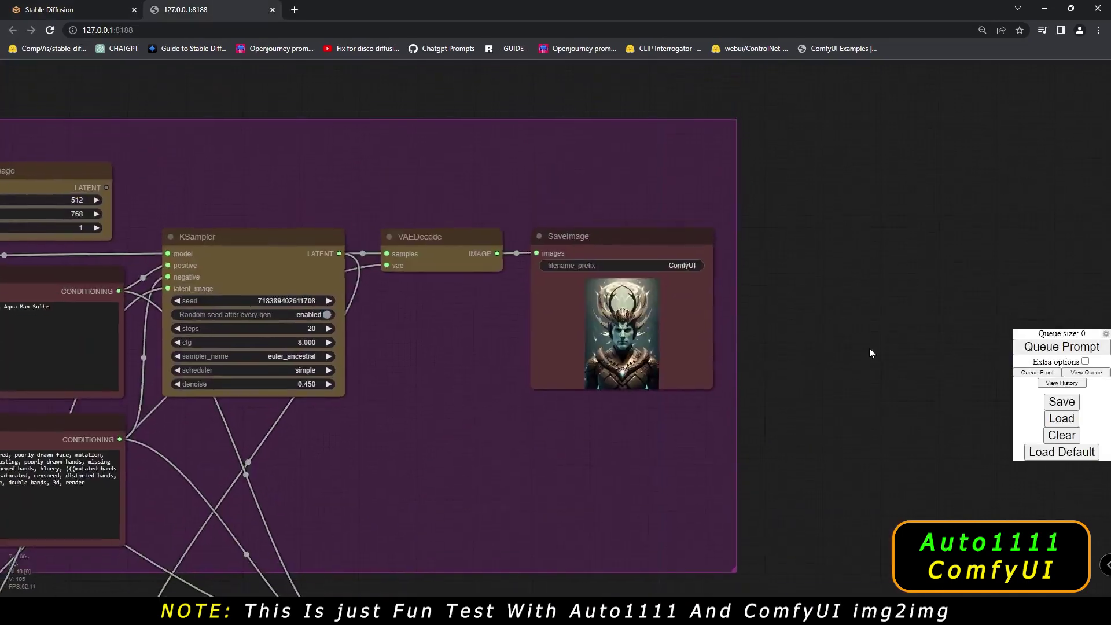
pyautogui.scroll(2, 660, 329)
pyautogui.scroll(2, 494, 323)
pyautogui.scroll(3, 558, 405)
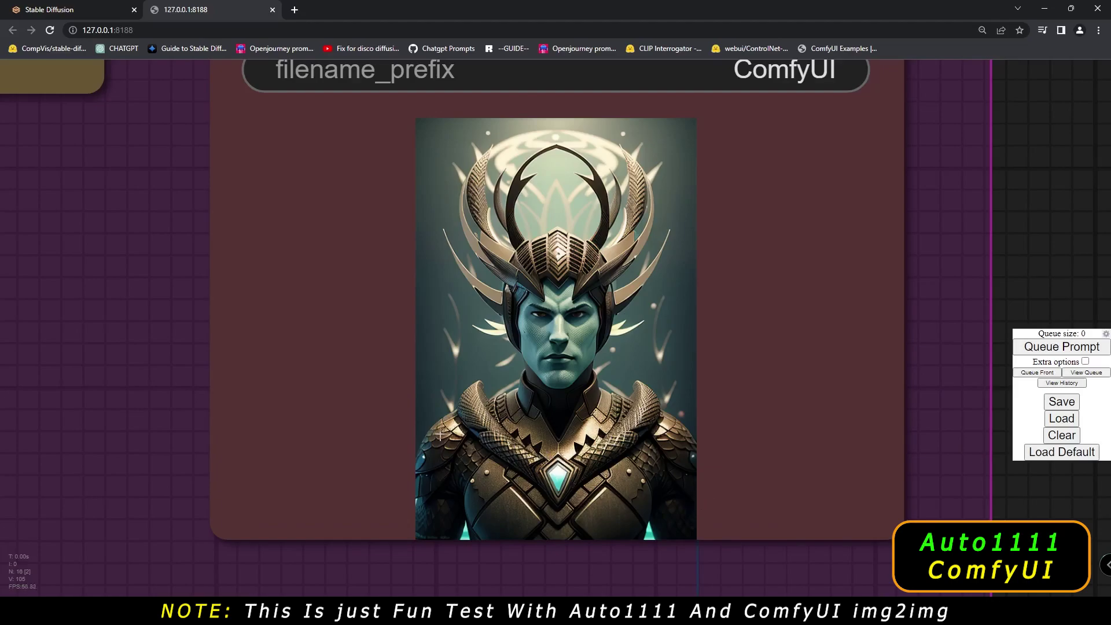
pyautogui.scroll(-5, 879, 379)
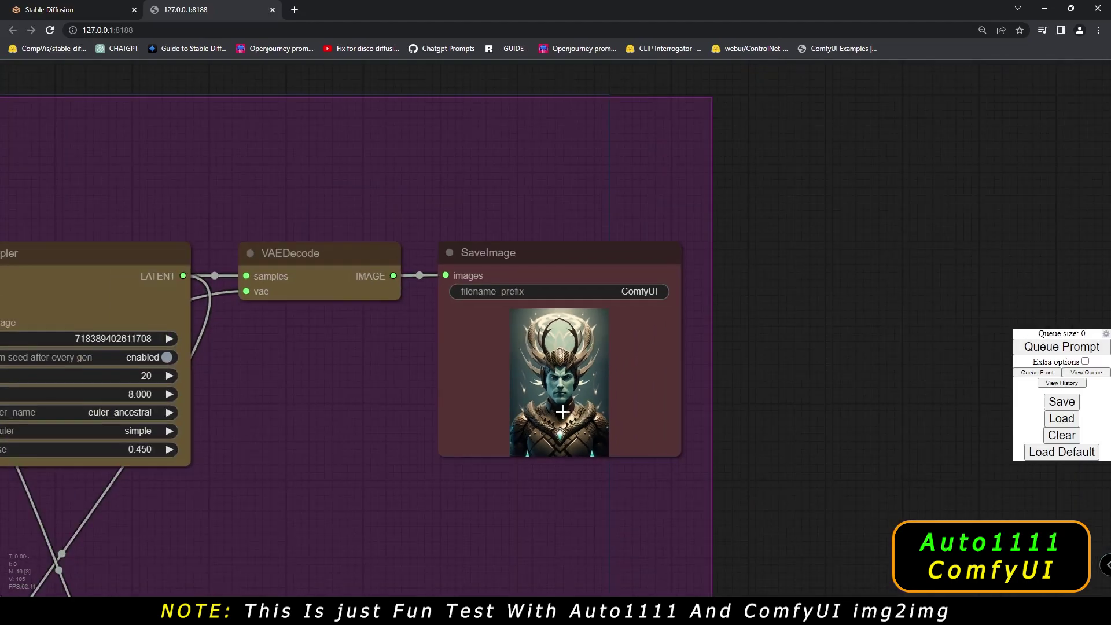
pyautogui.moveTo(806, 376); pyautogui.dragTo(682, 112)
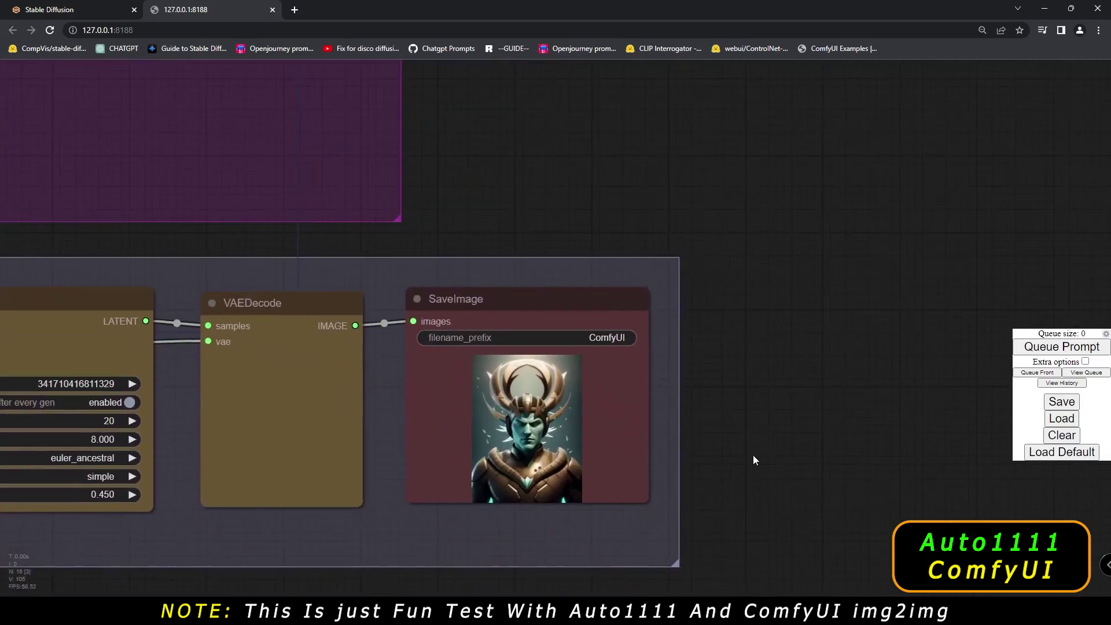
pyautogui.scroll(5, 532, 392)
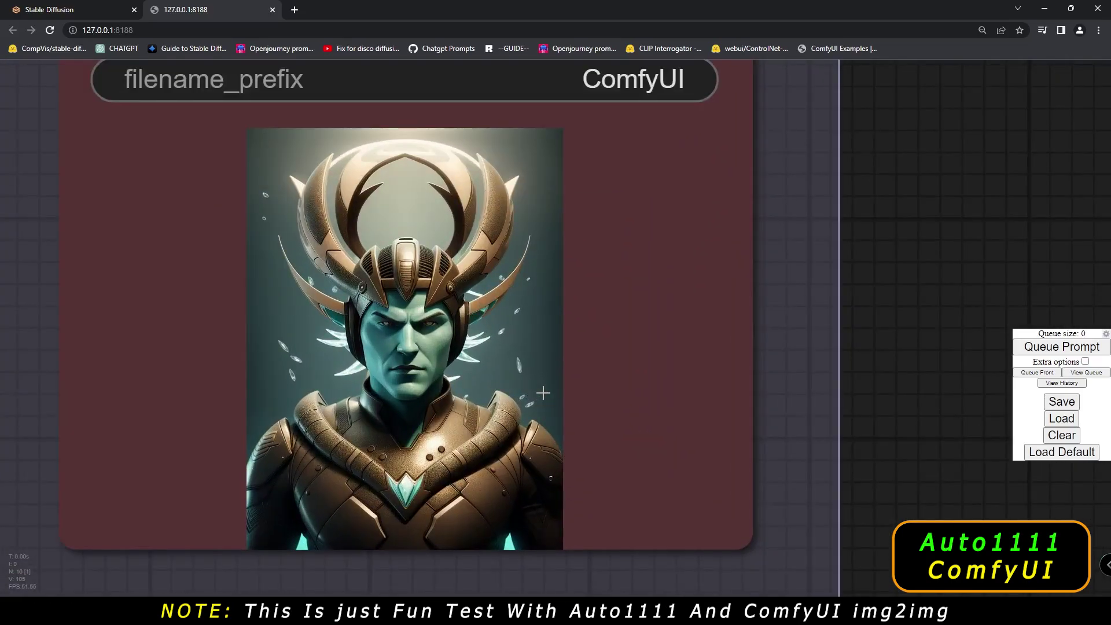
pyautogui.scroll(2, 396, 397)
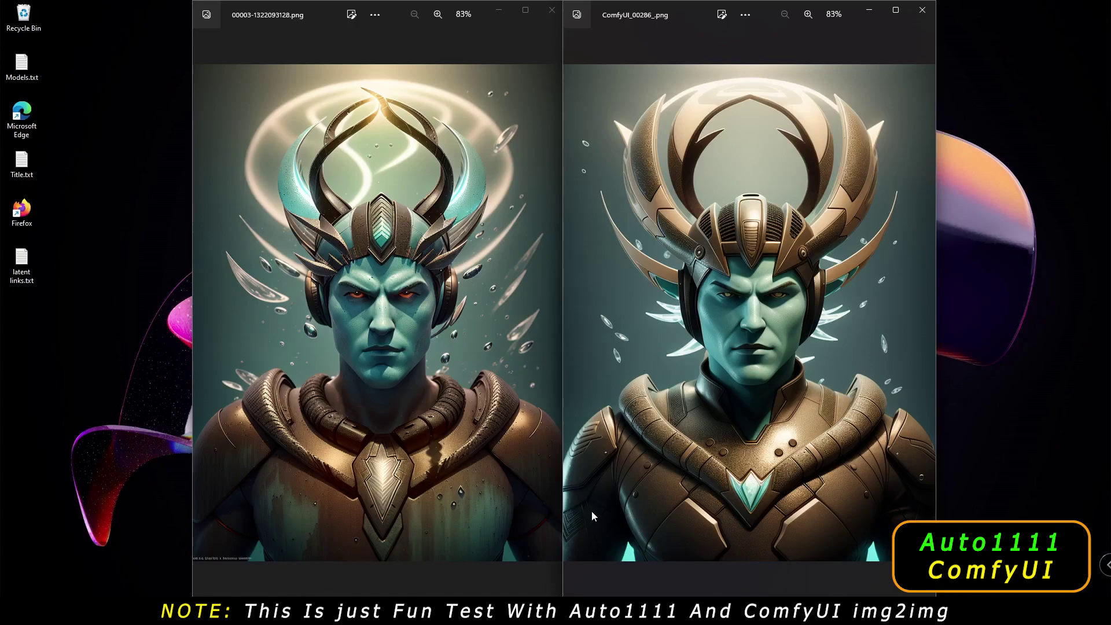
# - Zoom out to the whole ComfyUI workflow, then bring the Automatic1111 Aqua Man page forward
pyautogui.click(620, 618)
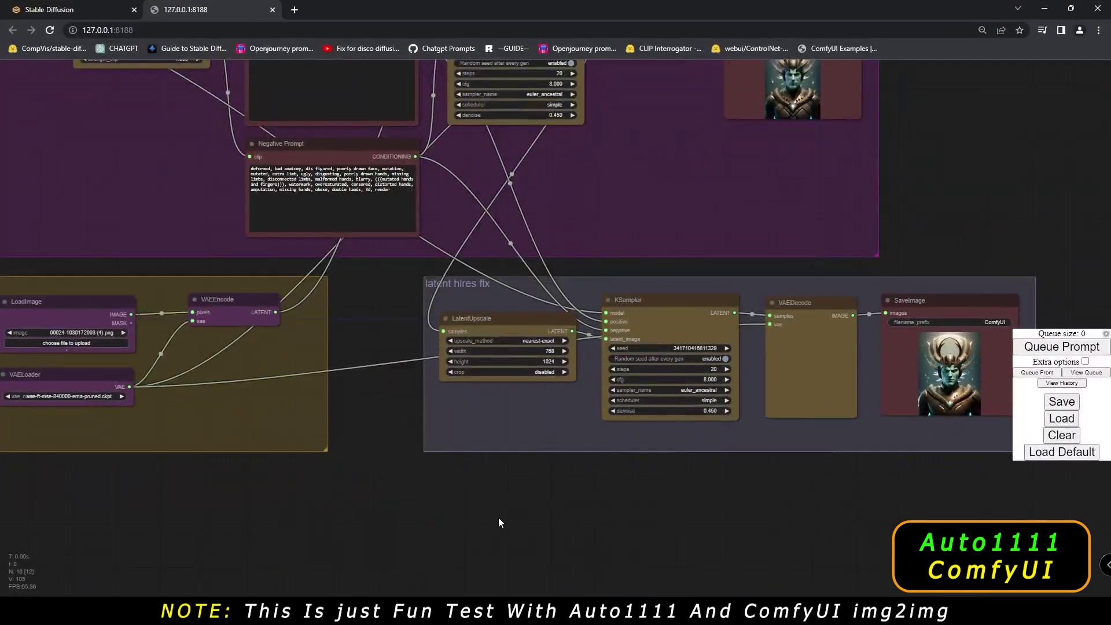
pyautogui.scroll(-3, 494, 516)
pyautogui.scroll(1, 349, 513)
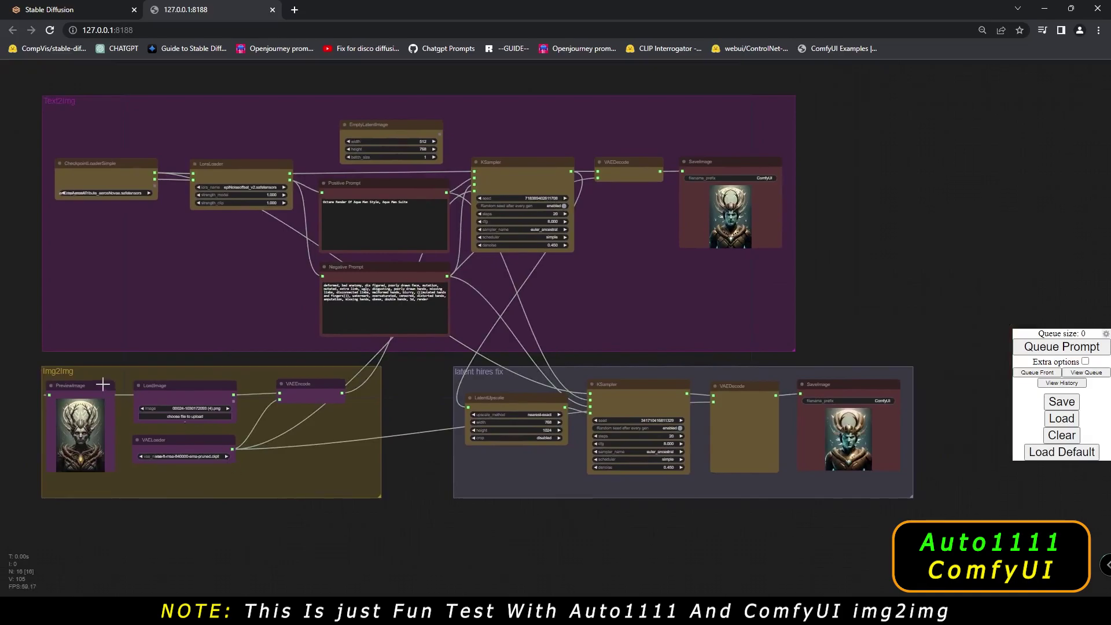
pyautogui.scroll(2, 59, 366)
pyautogui.moveTo(668, 569); pyautogui.dragTo(551, 557)
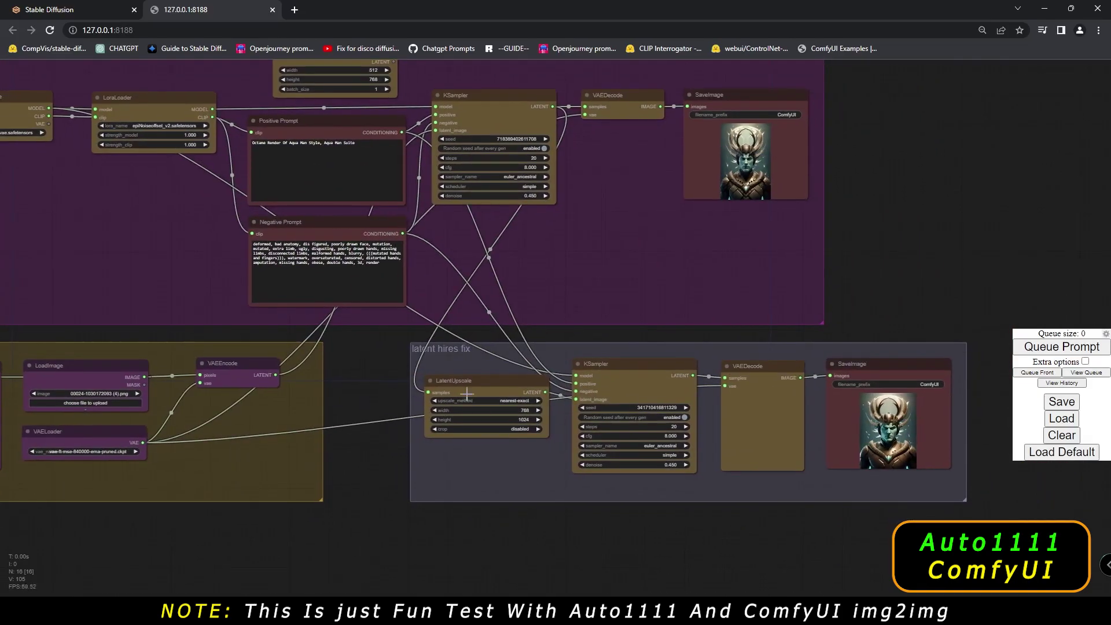
pyautogui.scroll(2, 445, 354)
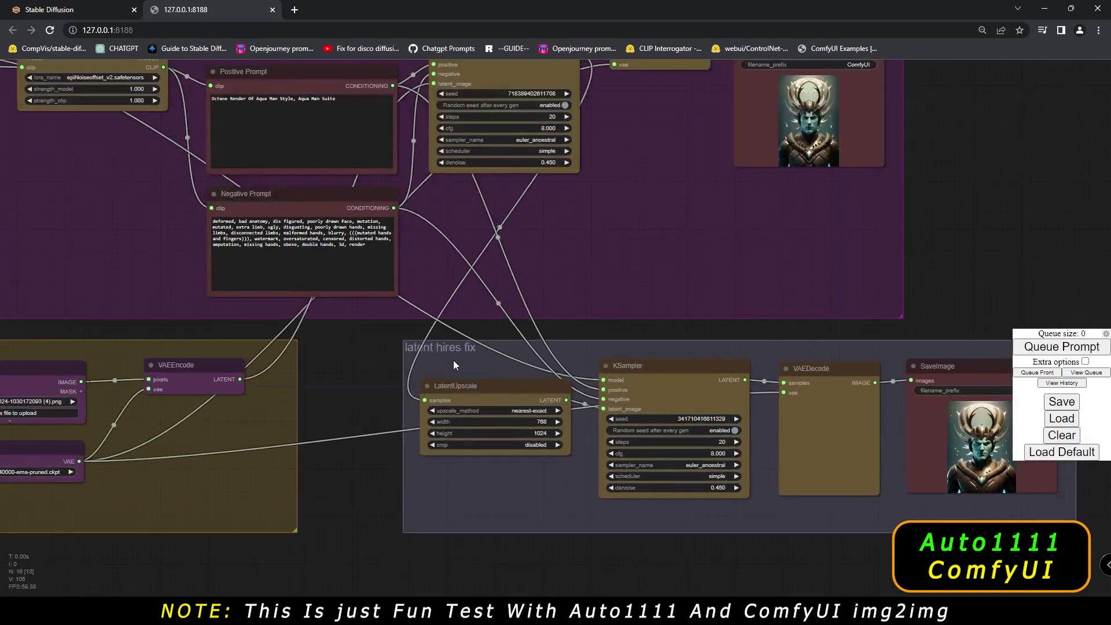
pyautogui.click(64, 10)
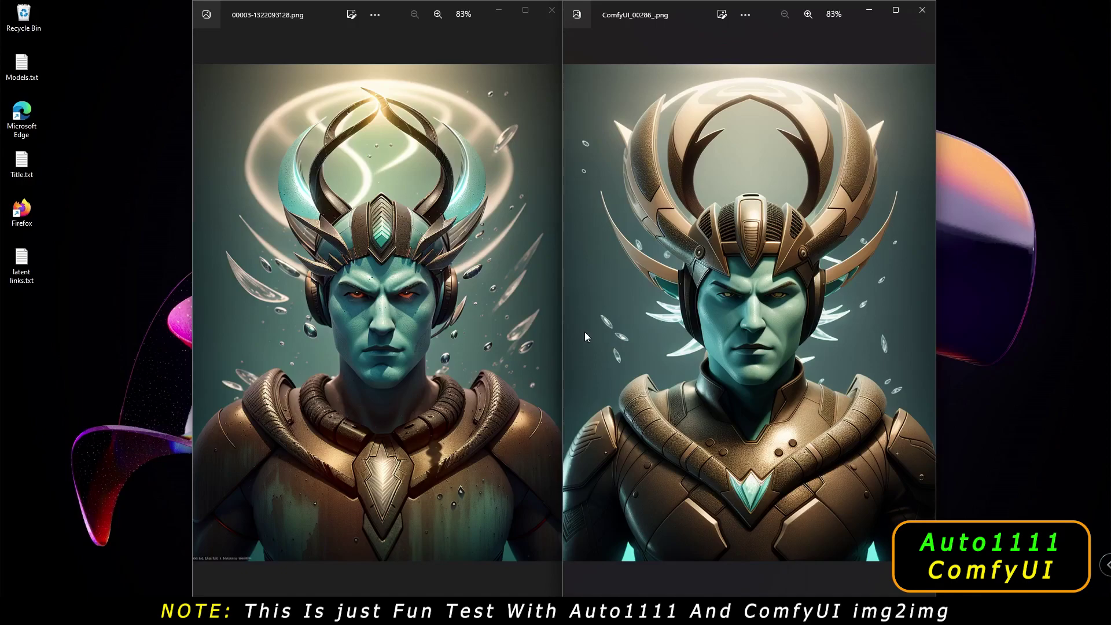
pyautogui.hotkey('alt', 'Tab')
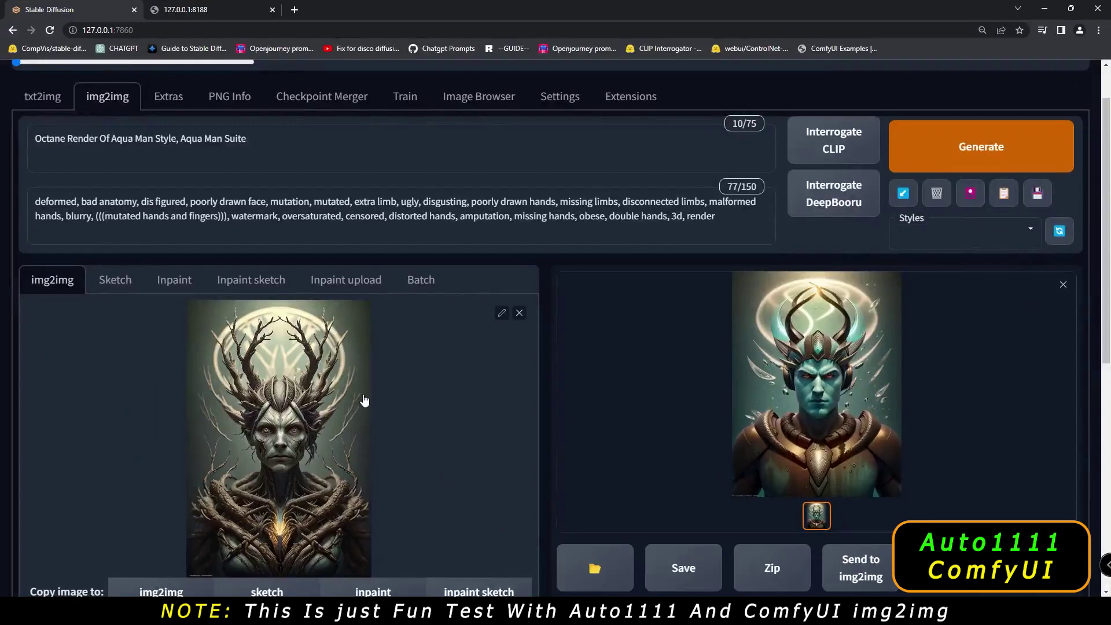
# - Enter 6 in the active field, then bring ComfyUI's latent hires fix KSampler into view
pyautogui.scroll(-8, 365, 400)
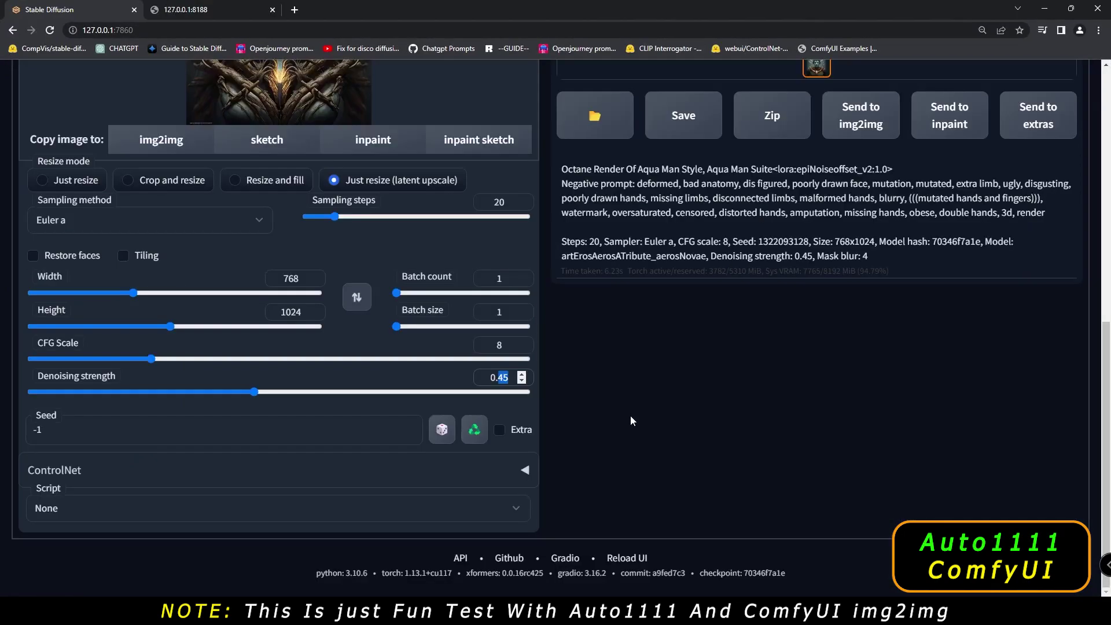
pyautogui.write('6')
pyautogui.click(220, 12)
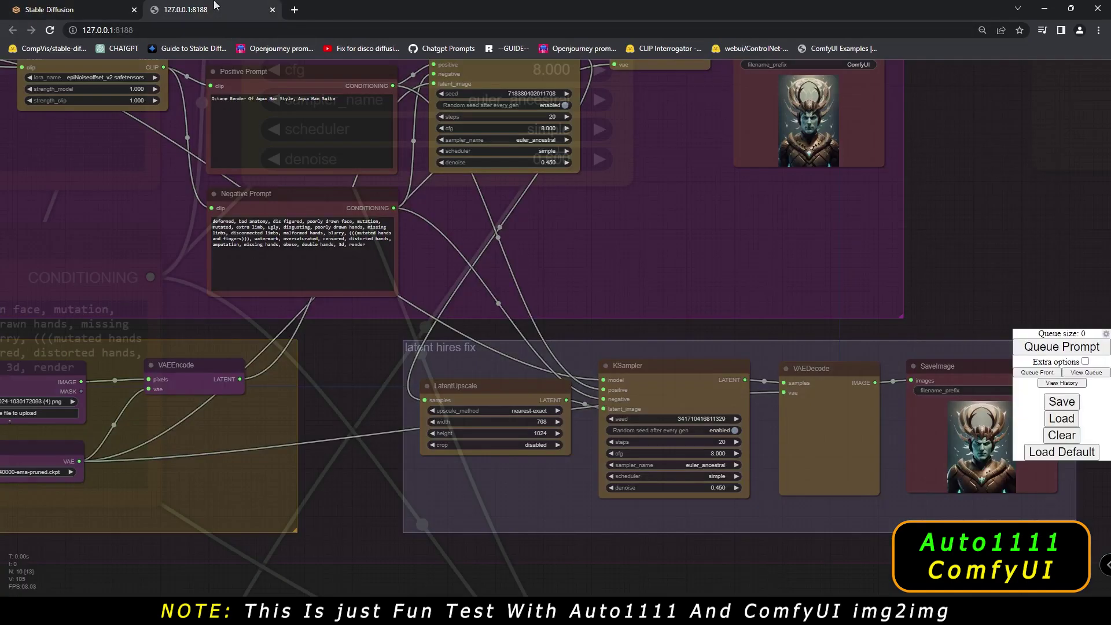
pyautogui.scroll(10, 538, 179)
pyautogui.scroll(-7, 546, 162)
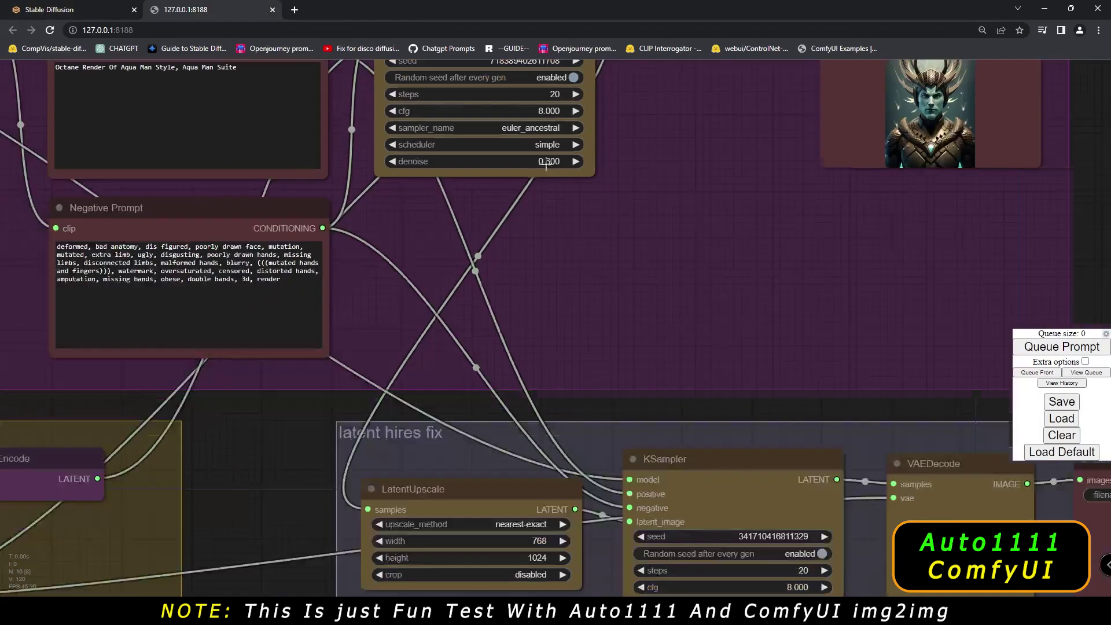
pyautogui.moveTo(786, 414); pyautogui.dragTo(595, 203)
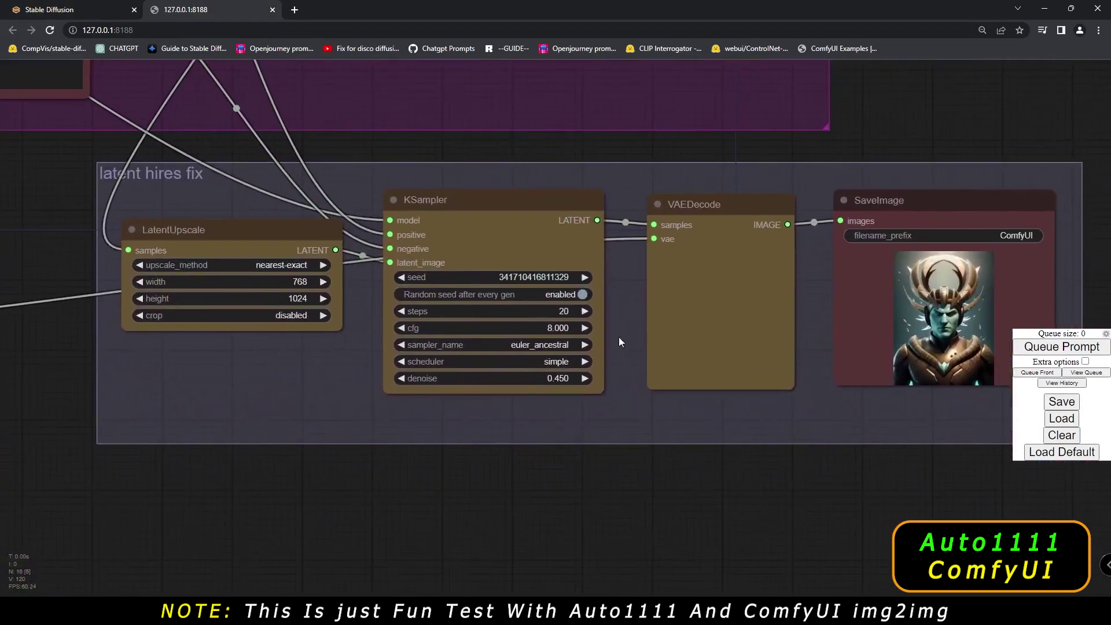
pyautogui.scroll(9, 619, 338)
# - Step the hires KSampler's denoise to 0.600, correcting an overshoot past 0.610 and 0.590
pyautogui.click(552, 413)
pyautogui.click(552, 413)
pyautogui.click(552, 413)
pyautogui.doubleClick(552, 413)
pyautogui.doubleClick(552, 413)
pyautogui.tripleClick(553, 413)
pyautogui.doubleClick(553, 413)
pyautogui.doubleClick(553, 413)
pyautogui.doubleClick(554, 412)
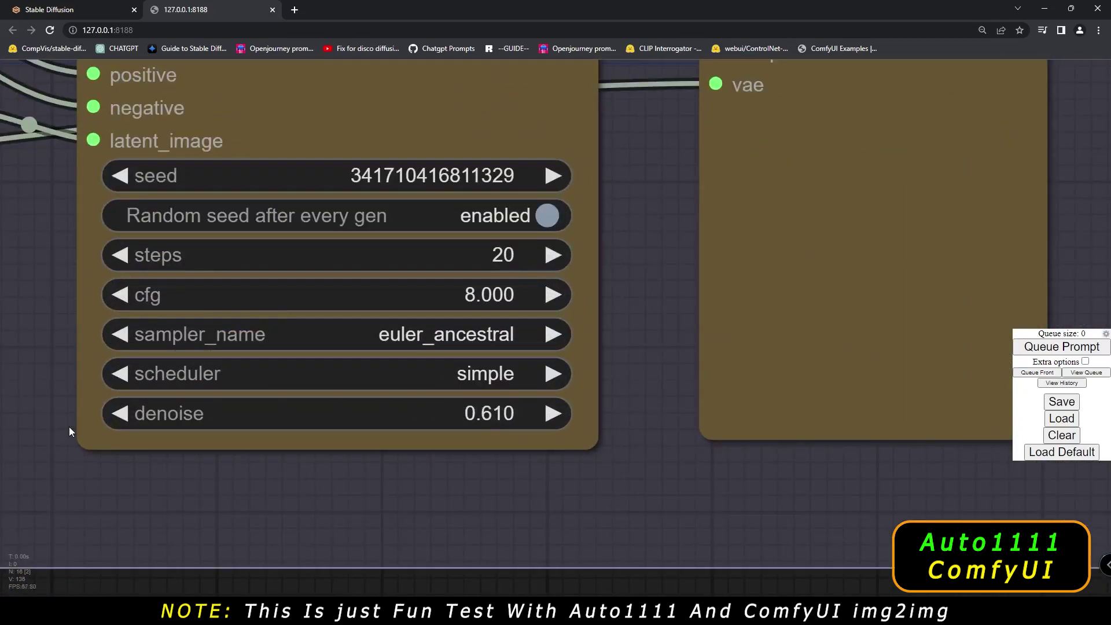
pyautogui.doubleClick(122, 413)
pyautogui.click(544, 413)
pyautogui.scroll(-10, 496, 397)
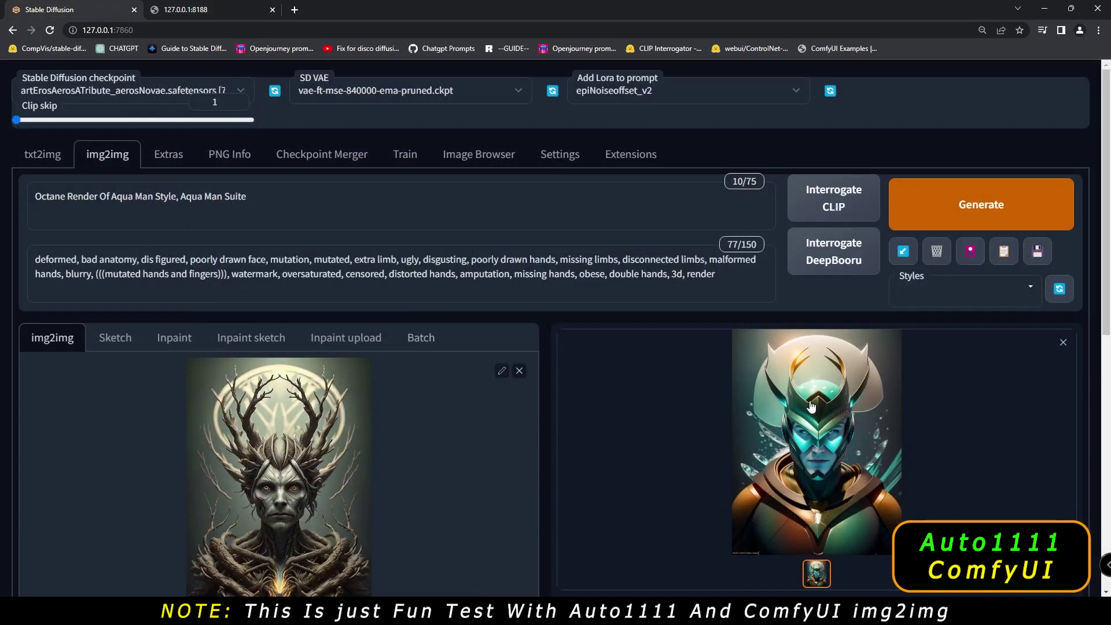
pyautogui.click(794, 406)
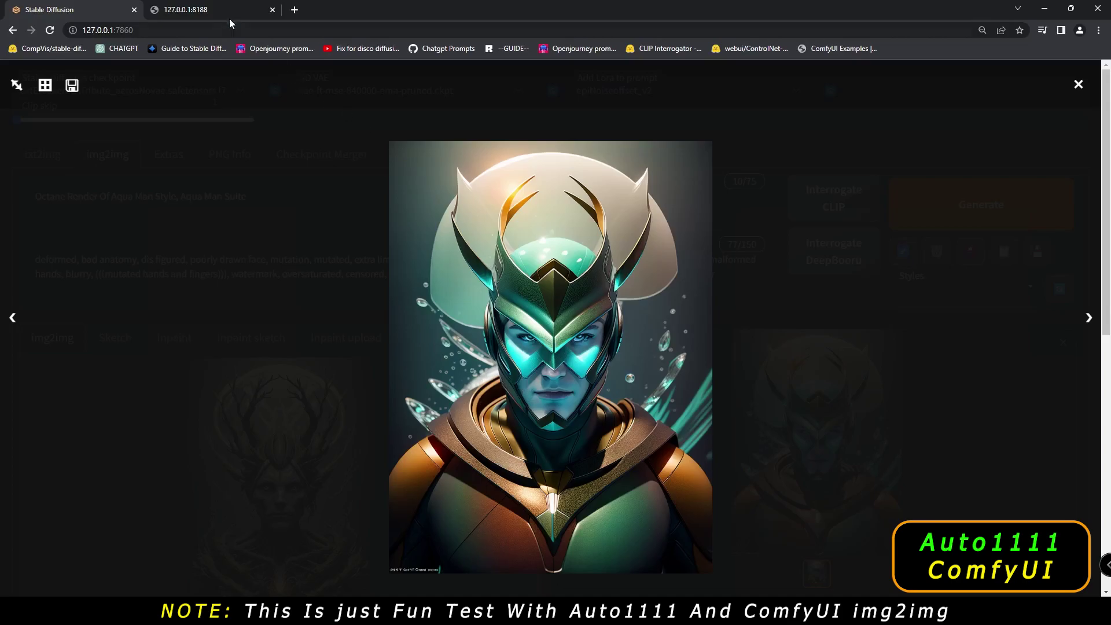
pyautogui.click(191, 10)
pyautogui.scroll(5, 485, 409)
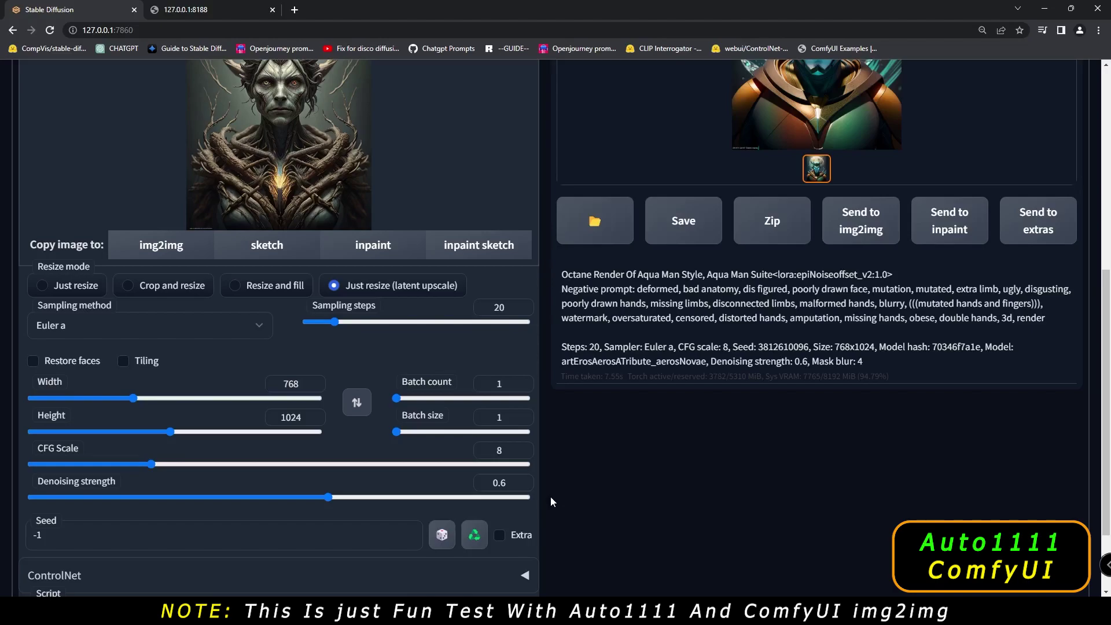
# - Set Automatic1111's sampling method to DPM++ SDE Karras
pyautogui.scroll(4, 550, 496)
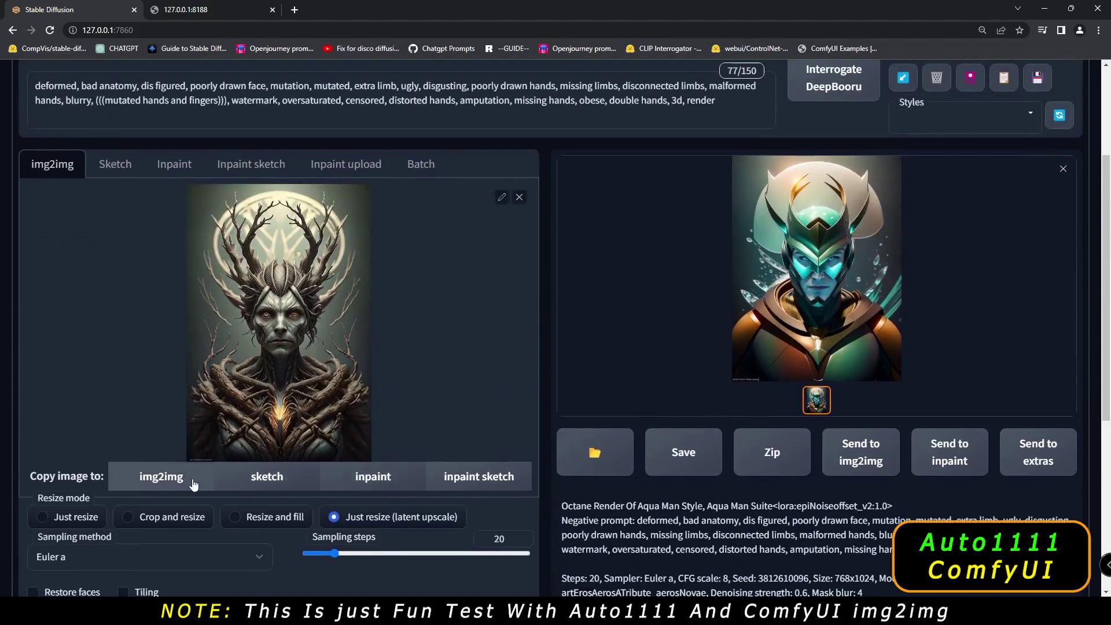
pyautogui.scroll(-1, 170, 484)
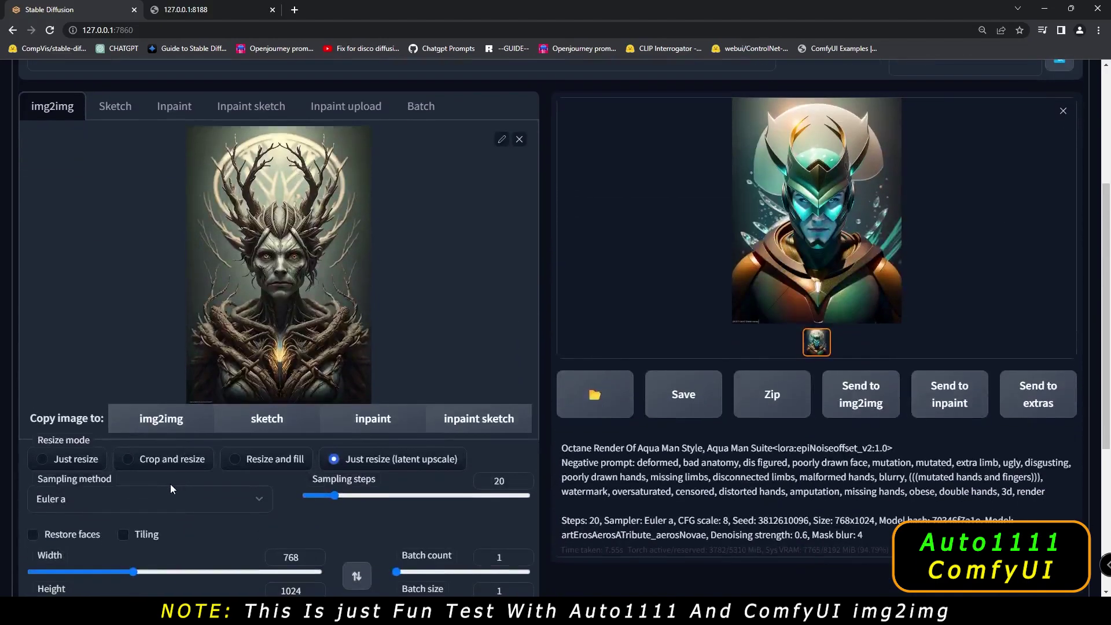
pyautogui.click(82, 499)
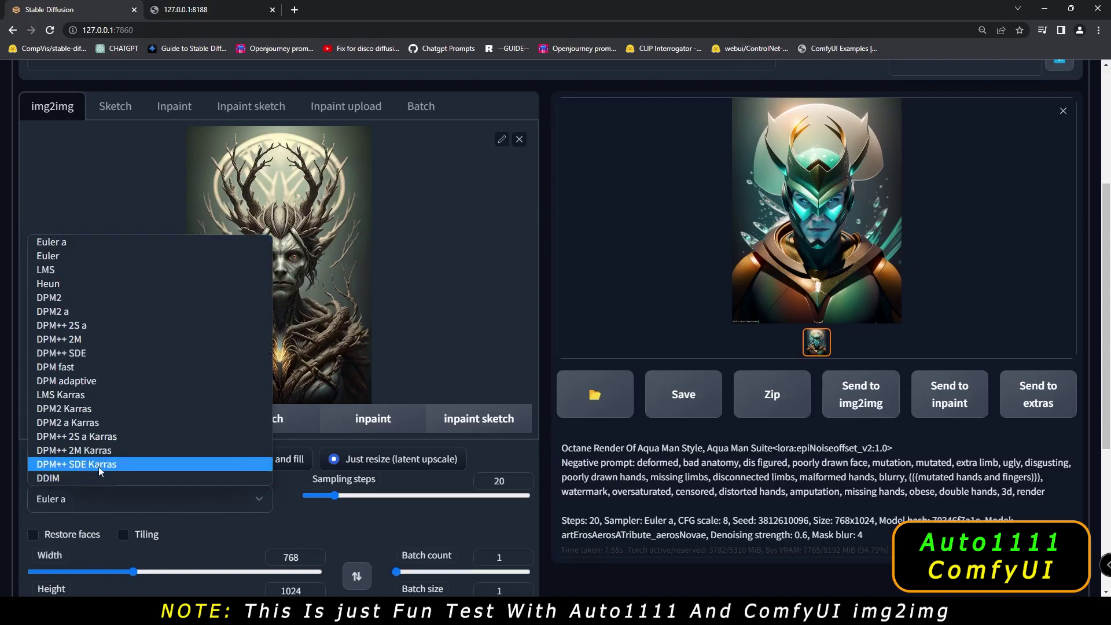
pyautogui.click(75, 464)
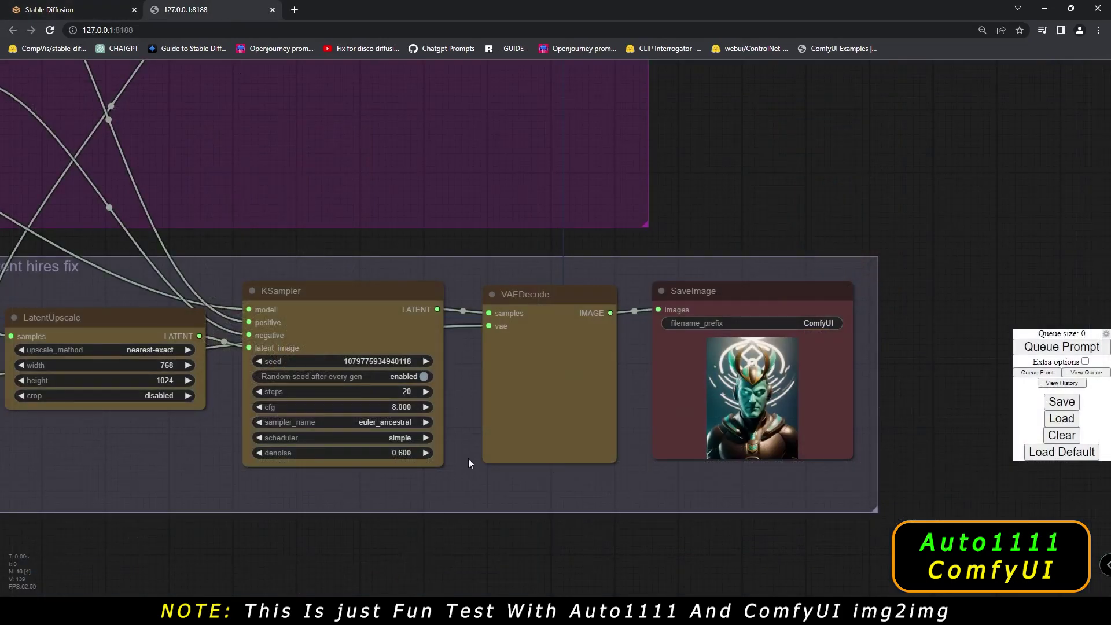
# - Set ComfyUI's KSampler to dpmpp_sde with karras scheduler and lower denoise to 0.520
pyautogui.scroll(2, 402, 442)
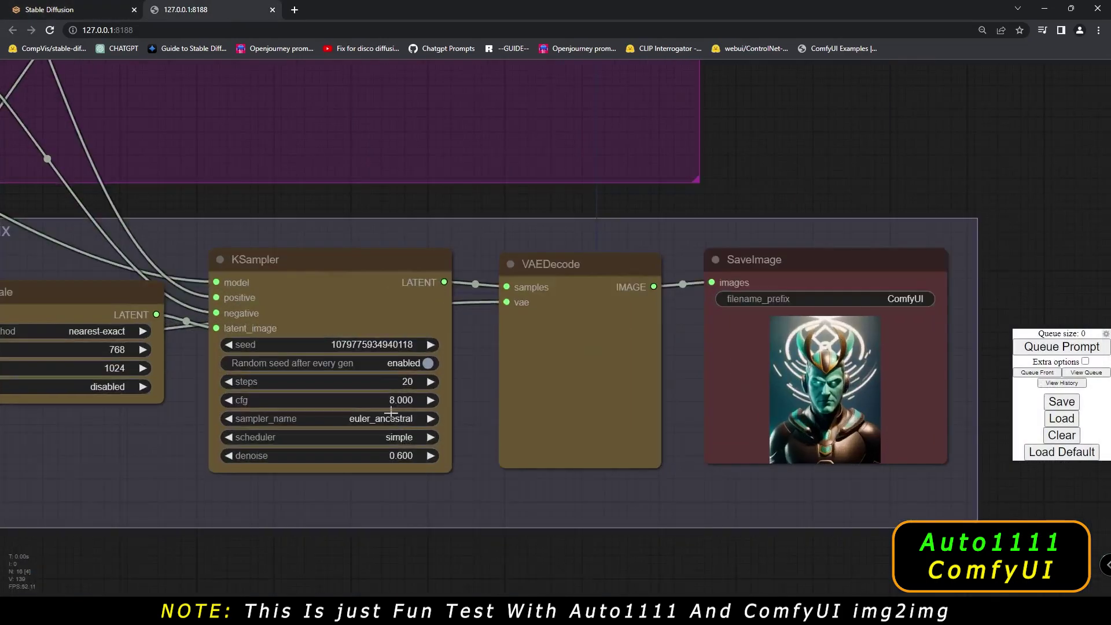
pyautogui.click(389, 416)
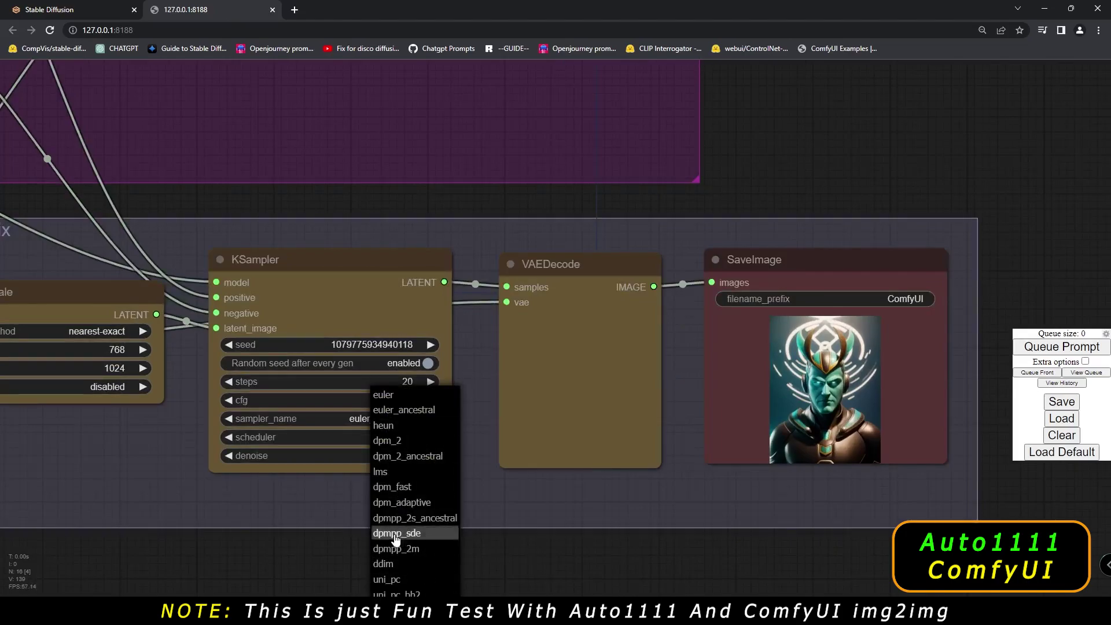
pyautogui.click(397, 535)
pyautogui.click(396, 435)
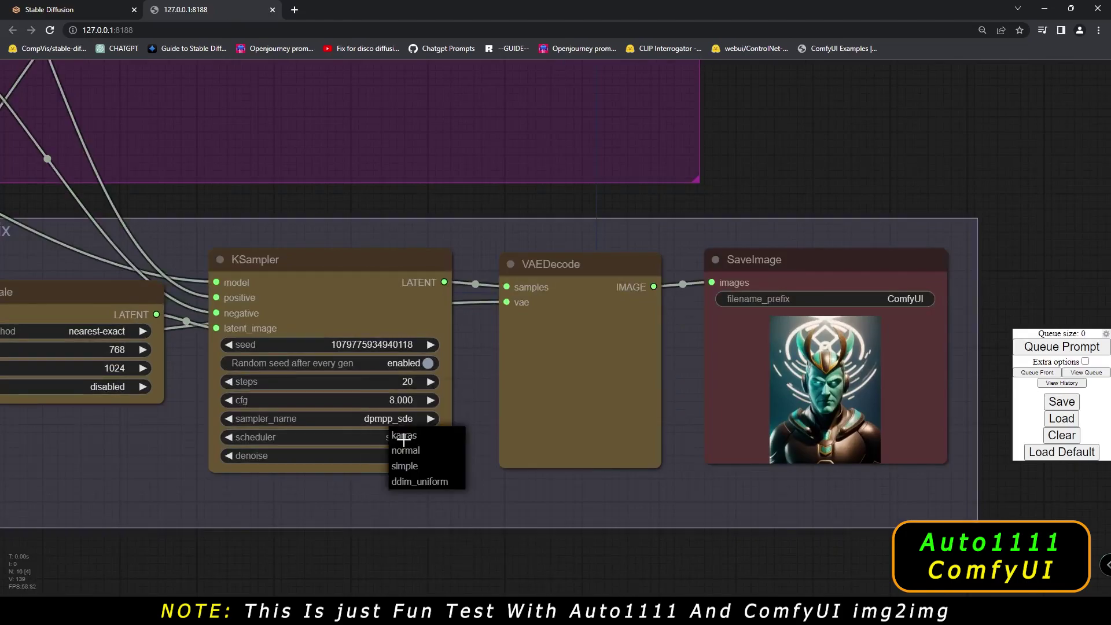
pyautogui.click(399, 438)
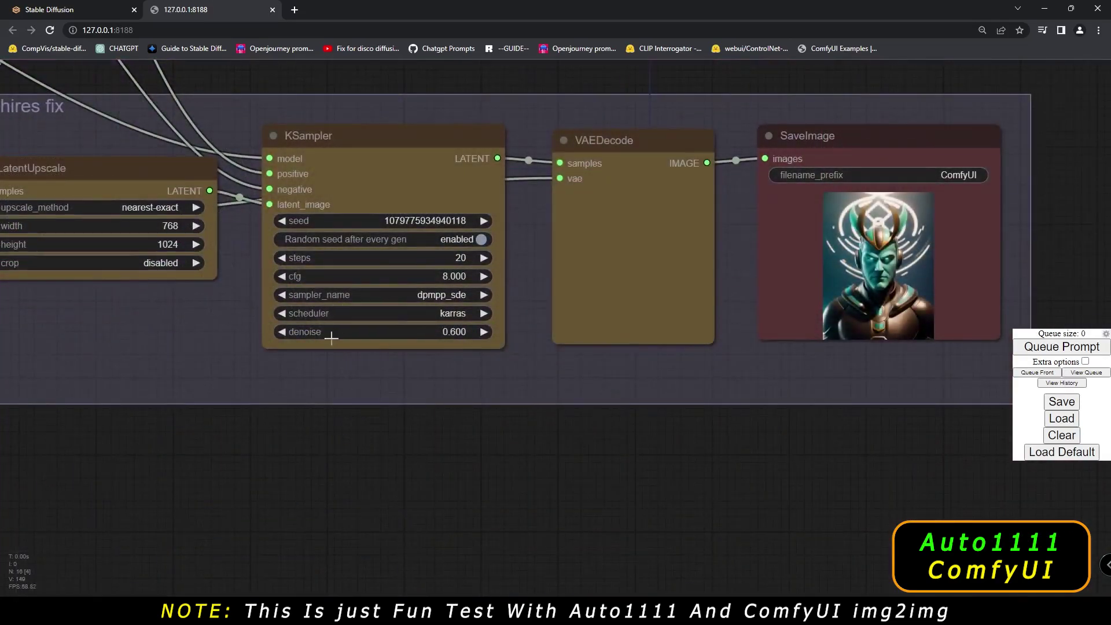
pyautogui.click(282, 332)
pyautogui.click(282, 332)
pyautogui.click(282, 332)
pyautogui.click(282, 331)
pyautogui.click(282, 332)
pyautogui.click(283, 331)
pyautogui.click(282, 331)
pyautogui.click(283, 331)
pyautogui.scroll(-4, 449, 482)
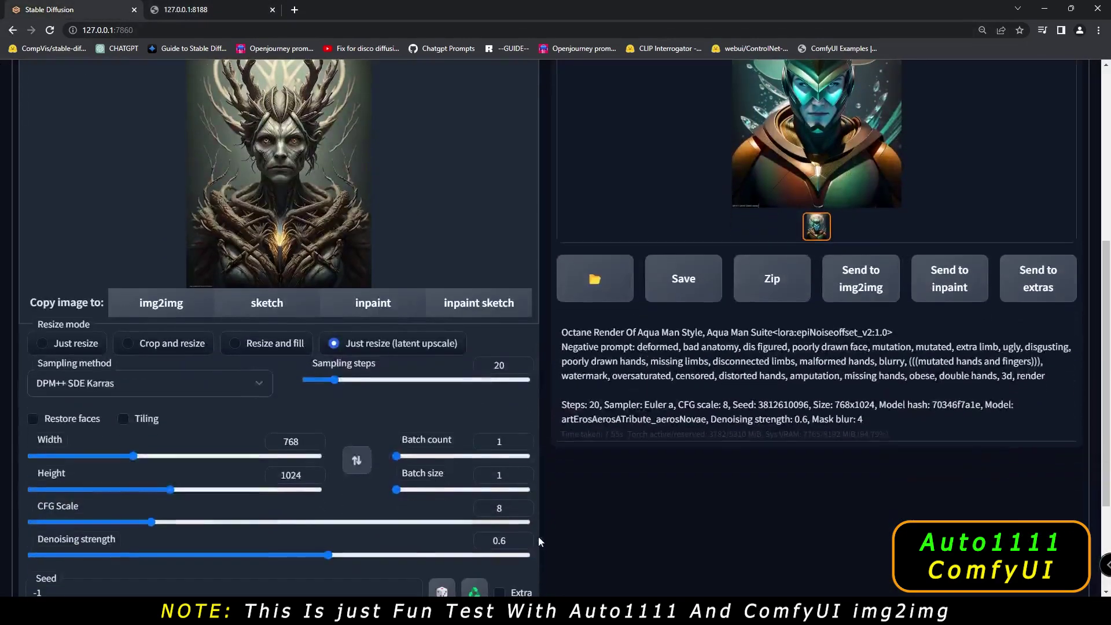
# - Set denoising strength to 0.5 and view the new DPM++ SDE Karras output enlarged
pyautogui.press('BackSpace')
pyautogui.write('5')
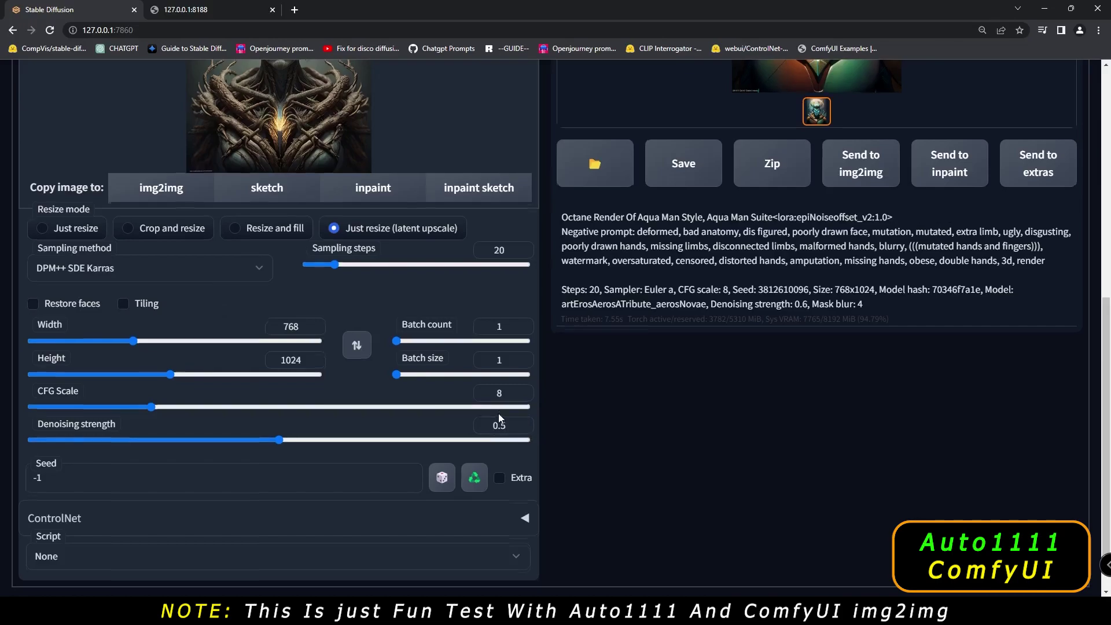
pyautogui.scroll(7, 366, 434)
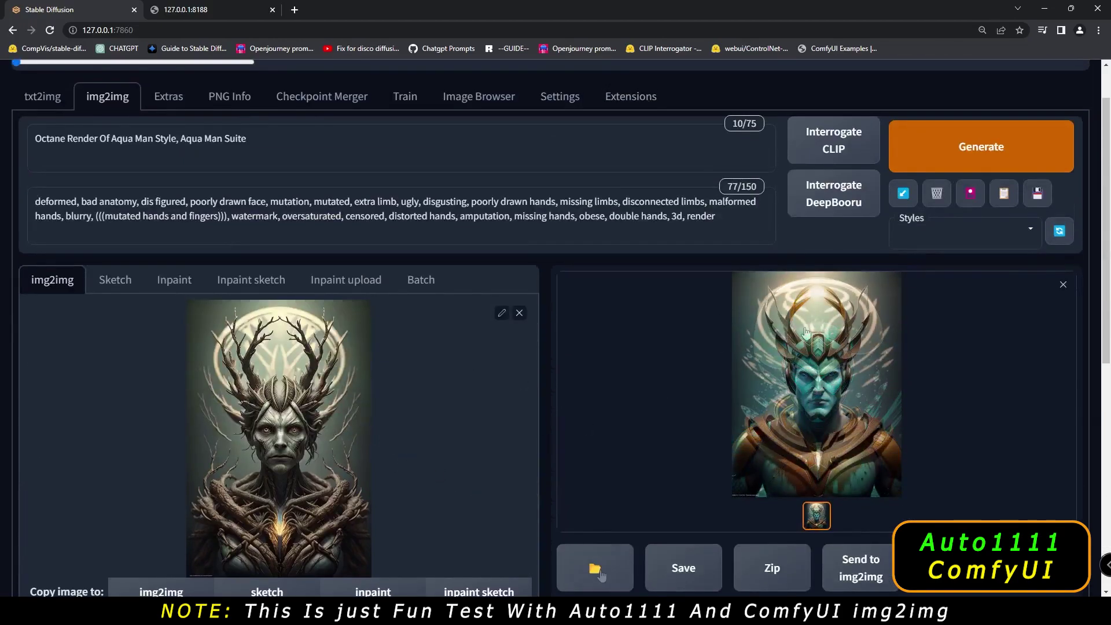
pyautogui.click(811, 384)
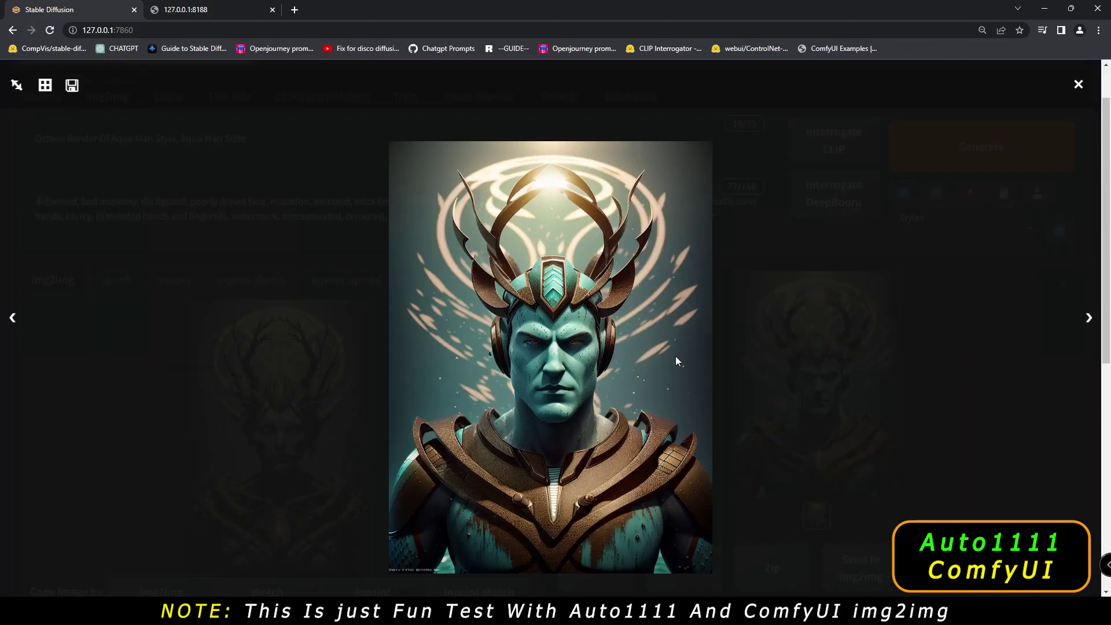
pyautogui.click(933, 398)
pyautogui.scroll(-5, 117, 384)
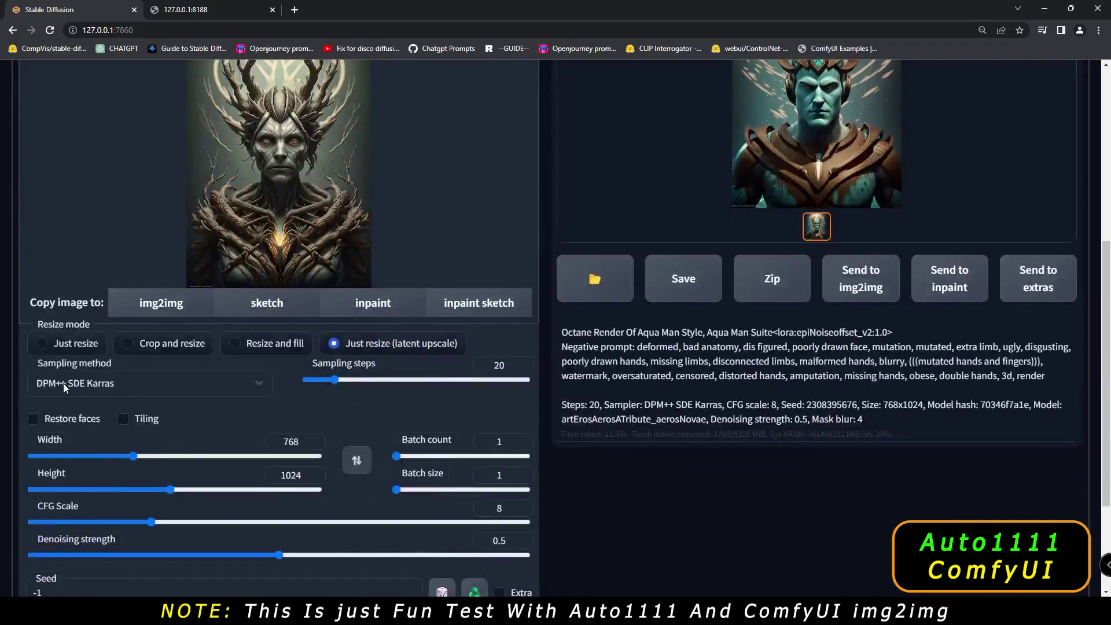
pyautogui.scroll(-2, 623, 525)
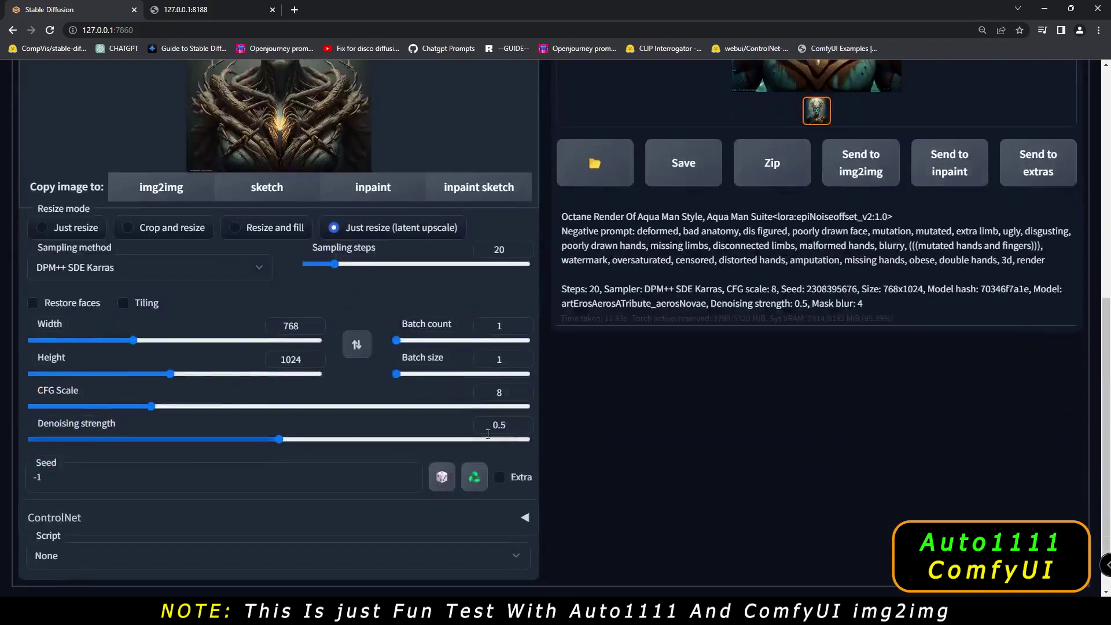
pyautogui.scroll(10, 759, 449)
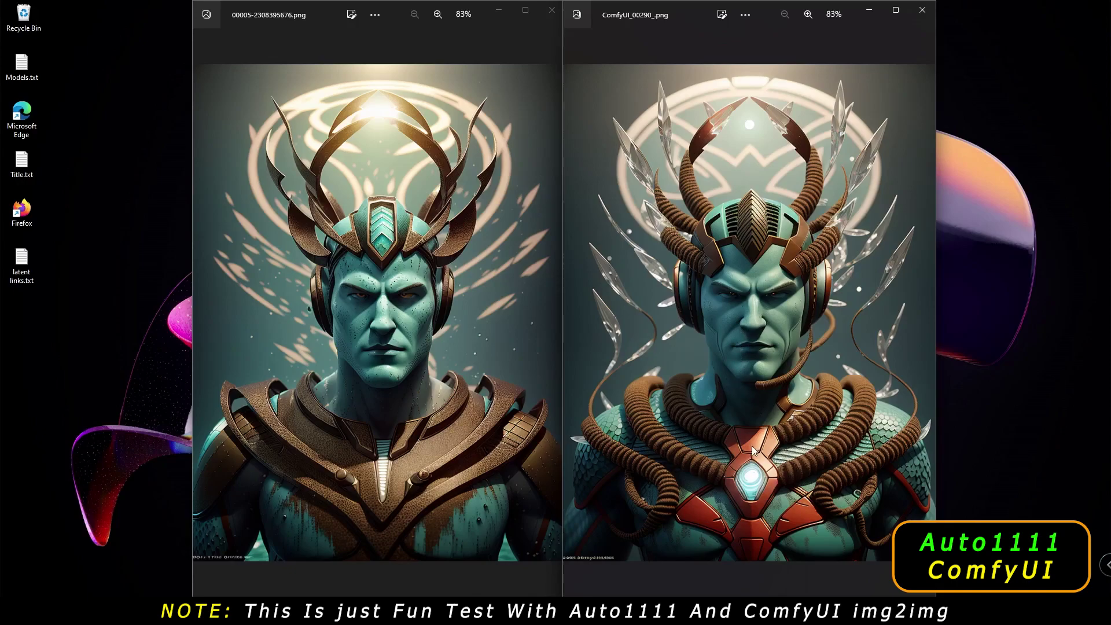
pyautogui.scroll(4, 751, 446)
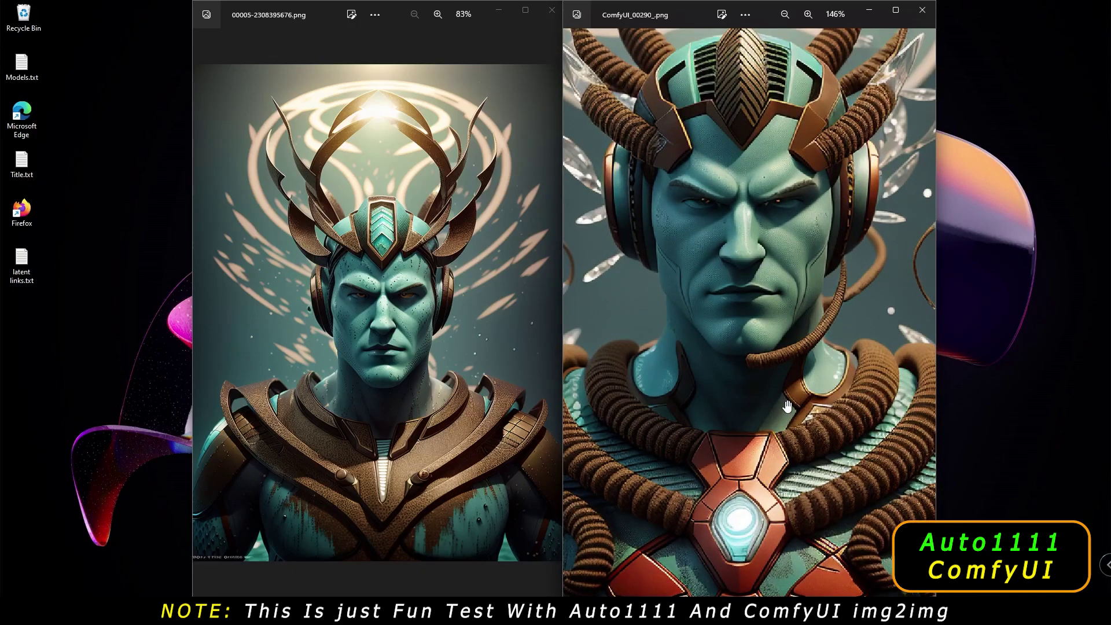
pyautogui.scroll(-3, 787, 407)
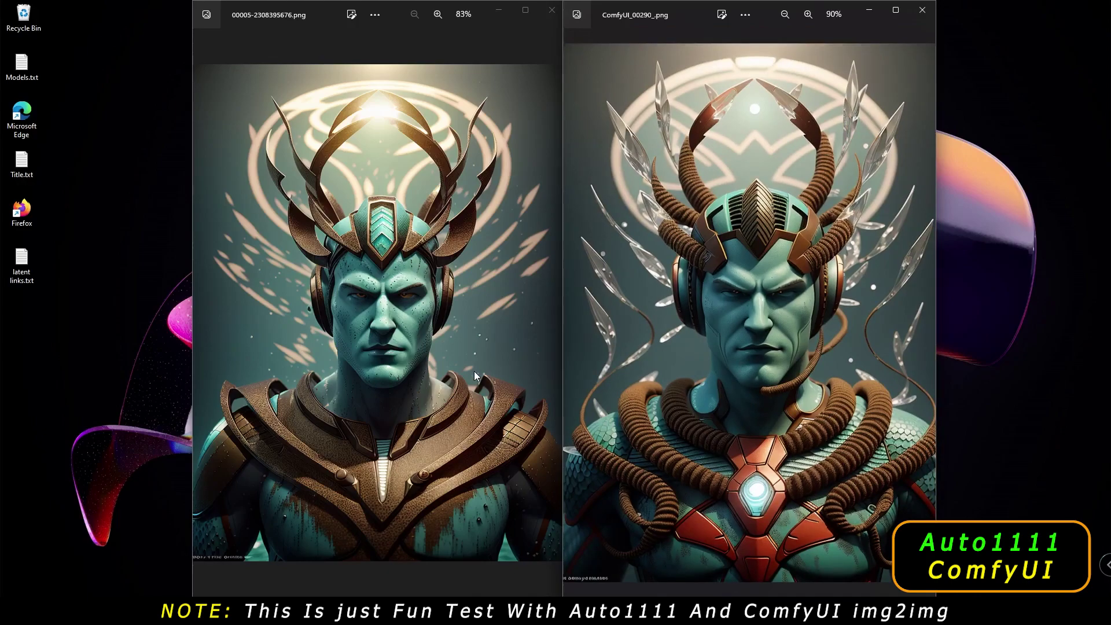
pyautogui.scroll(-1, 642, 373)
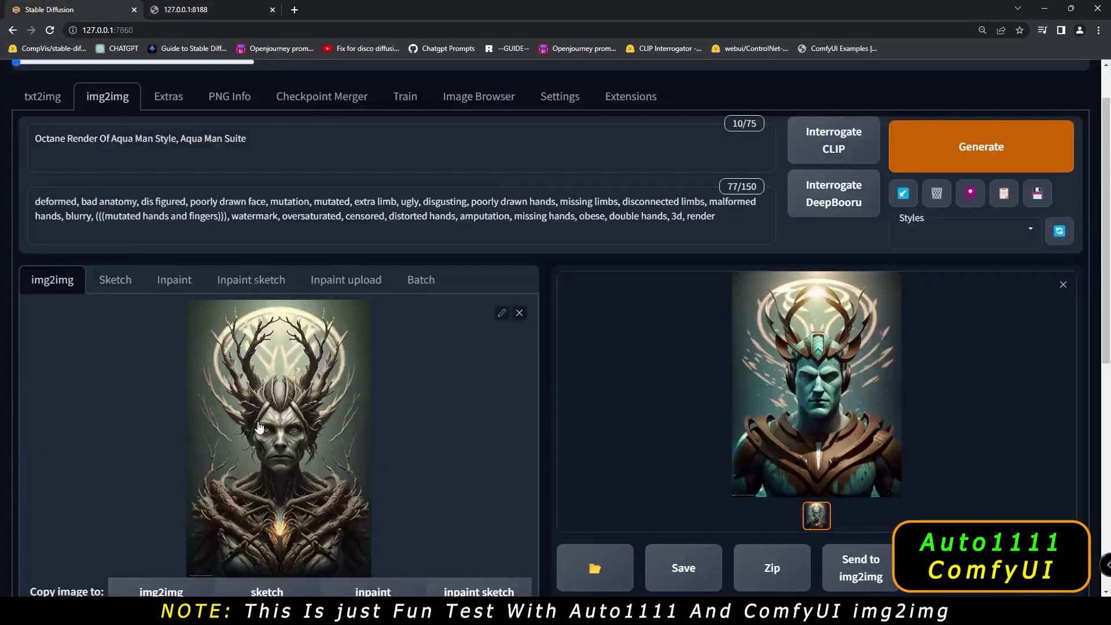
# - Scroll through the img2img page to check the Spider-Man input and 1024x1024 settings
pyautogui.scroll(-3, 254, 424)
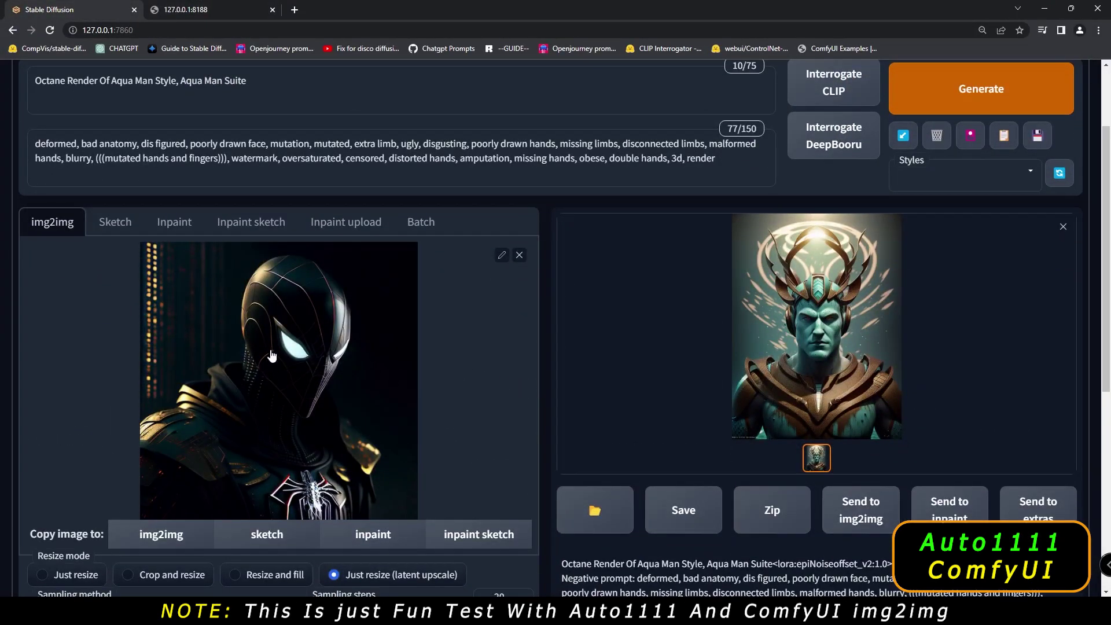
pyautogui.scroll(-1, 272, 352)
pyautogui.scroll(-1, 270, 347)
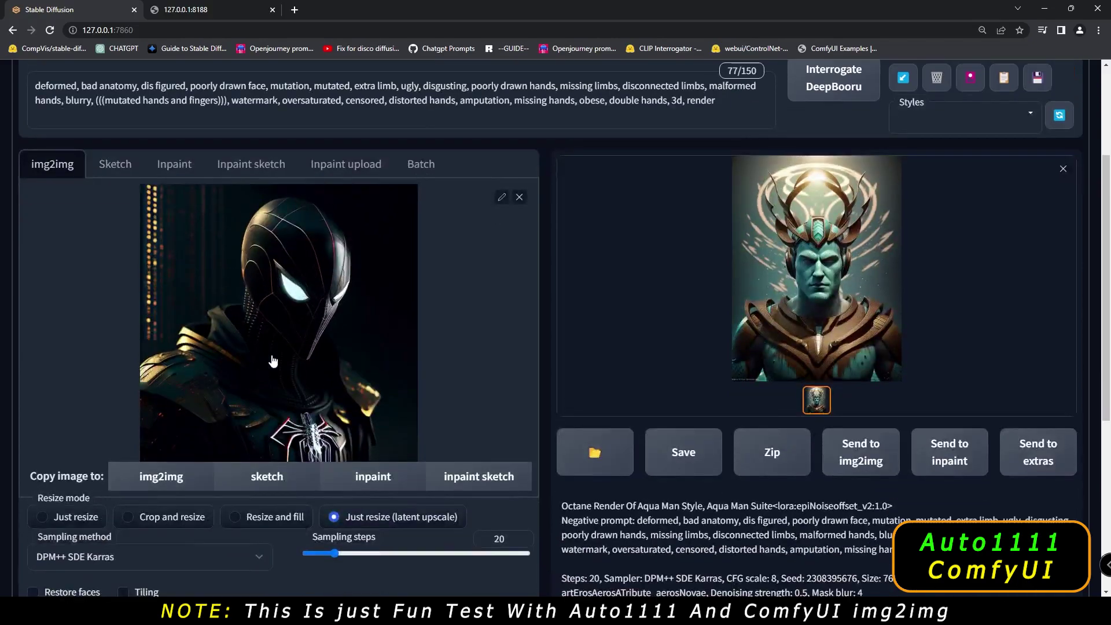
pyautogui.scroll(-3, 324, 364)
pyautogui.scroll(3, 174, 416)
pyautogui.scroll(-4, 380, 401)
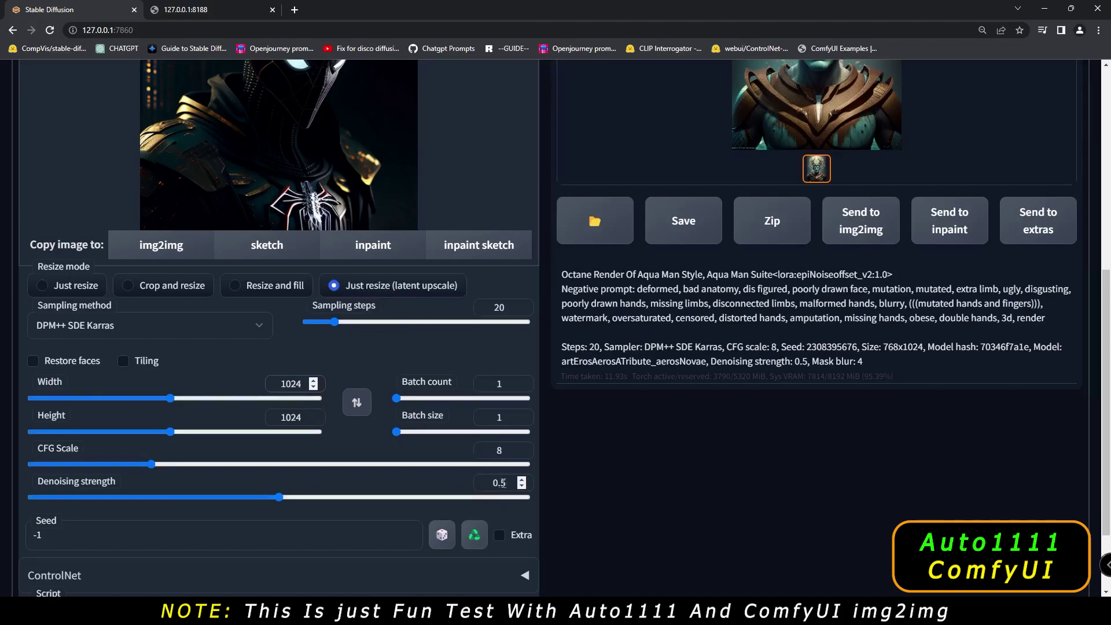
pyautogui.scroll(9, 495, 482)
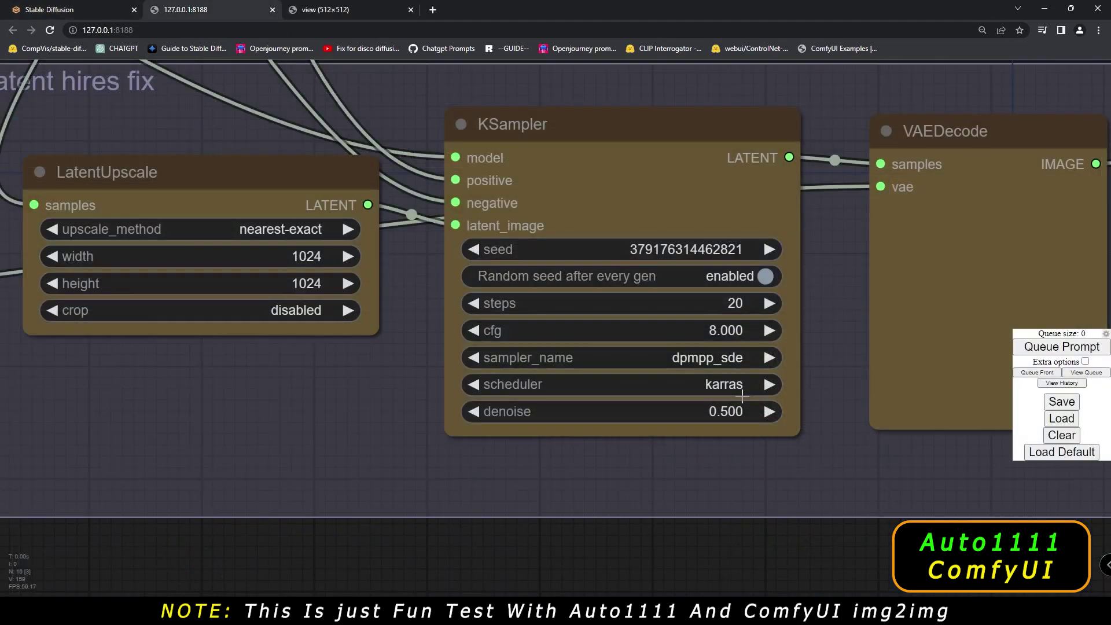
# - Enlarge the Spider-Man img2img result in Automatic1111 and close it again
pyautogui.scroll(-4, 742, 395)
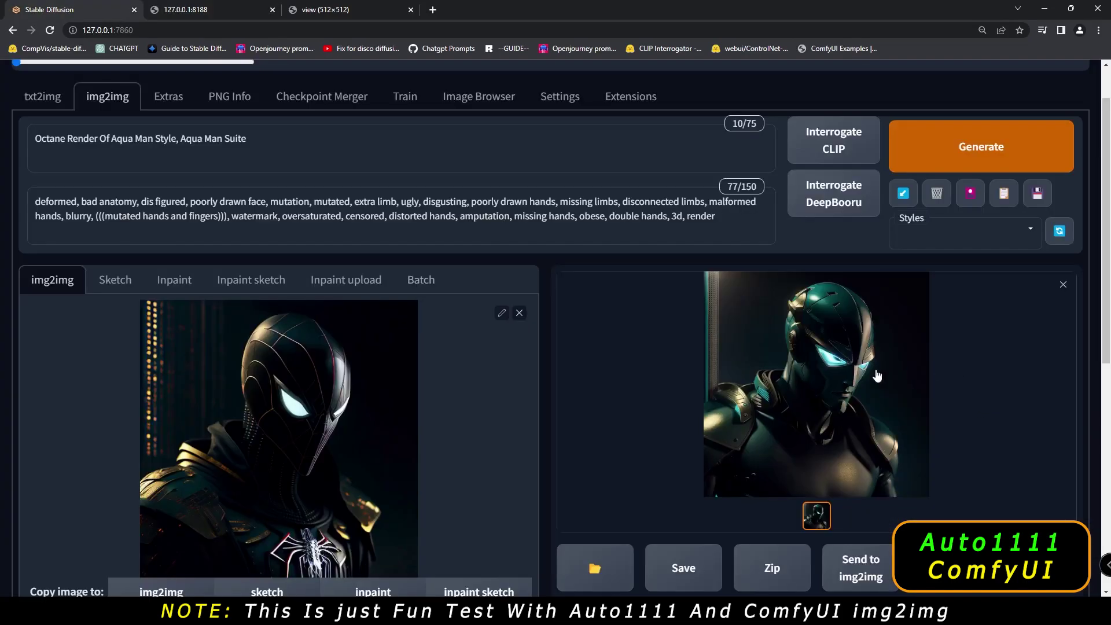
pyautogui.click(834, 341)
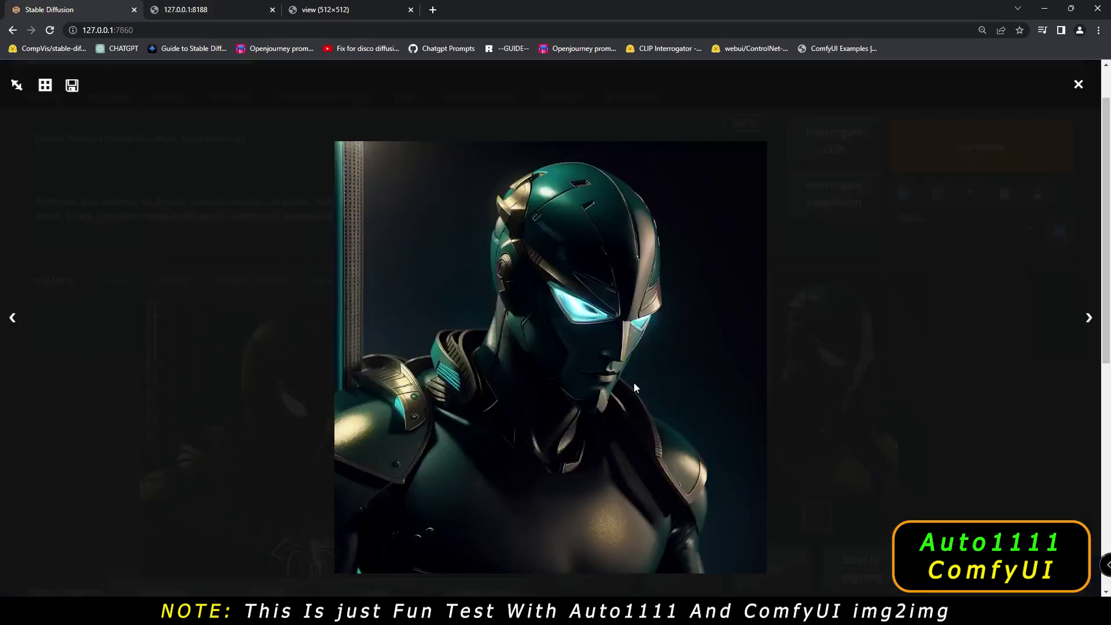
pyautogui.click(1033, 444)
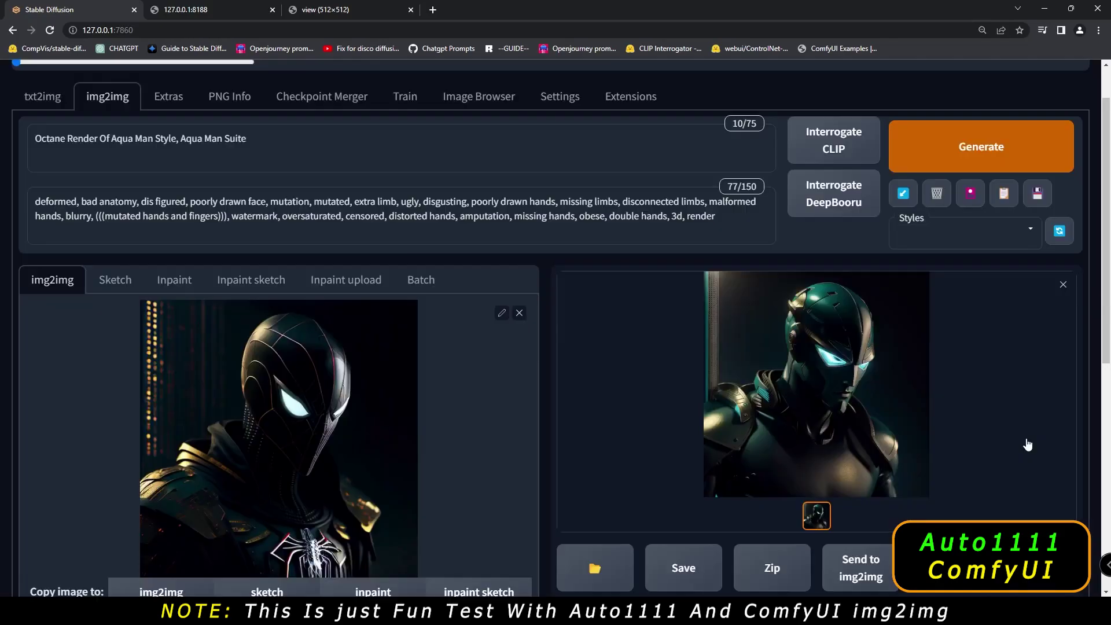
# - Return to ComfyUI and zoom the canvas to show the VAEDecode and SaveImage output
pyautogui.click(217, 6)
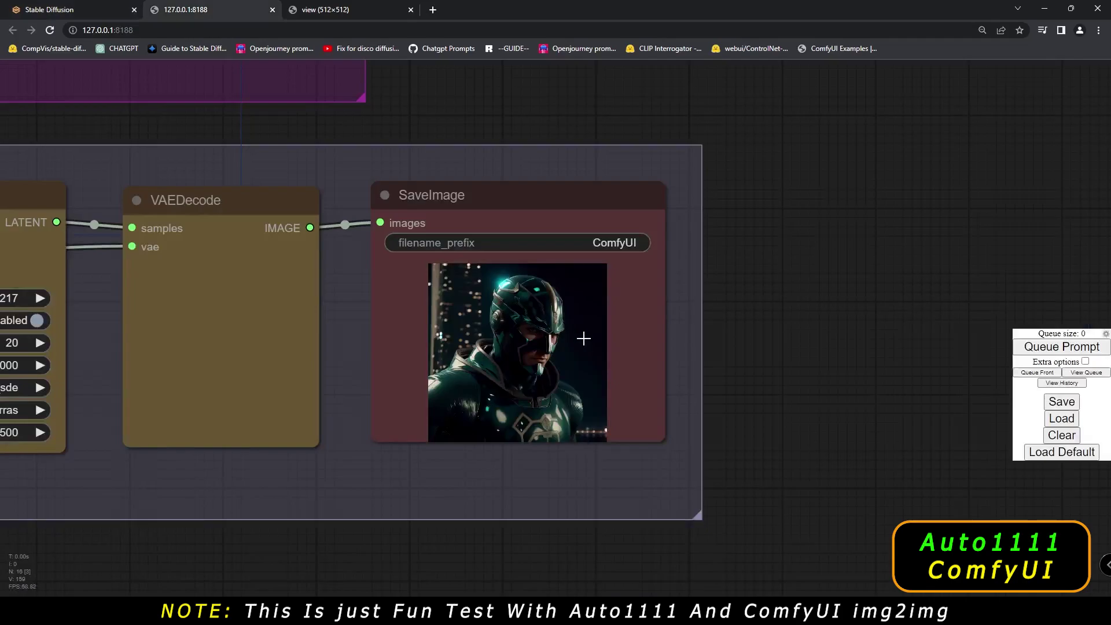
pyautogui.scroll(6, 575, 359)
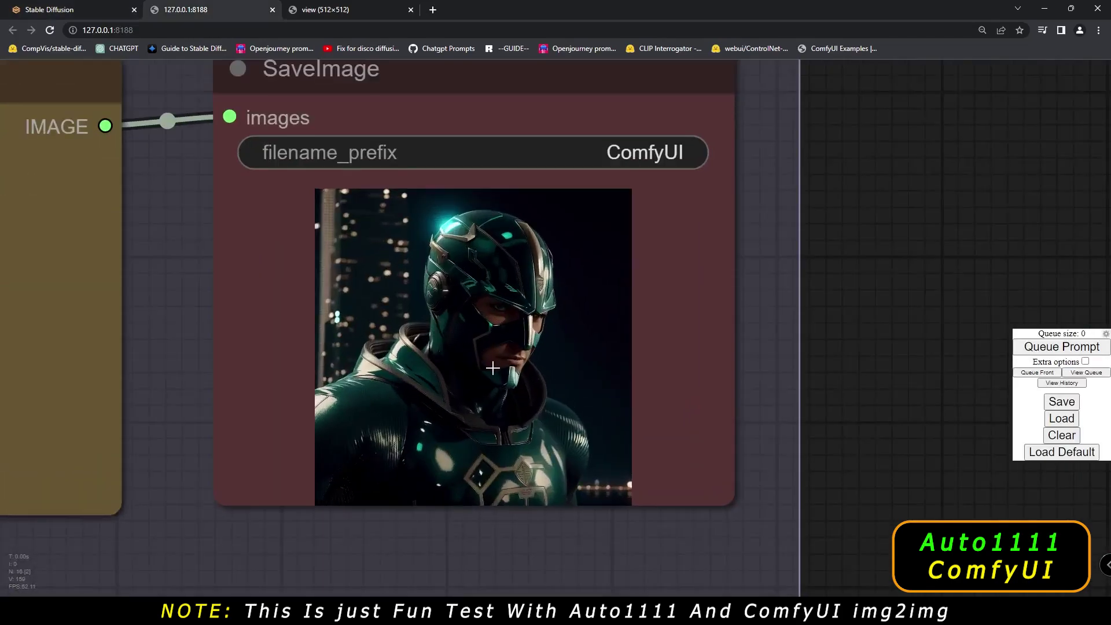
pyautogui.scroll(-4, 492, 368)
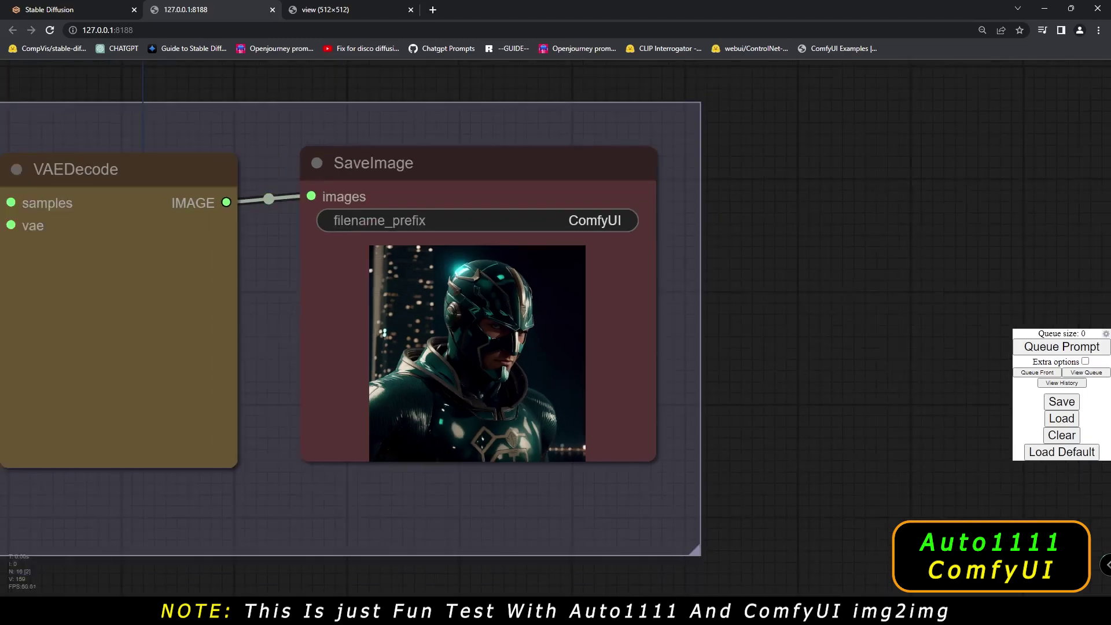
pyautogui.moveTo(696, 613)
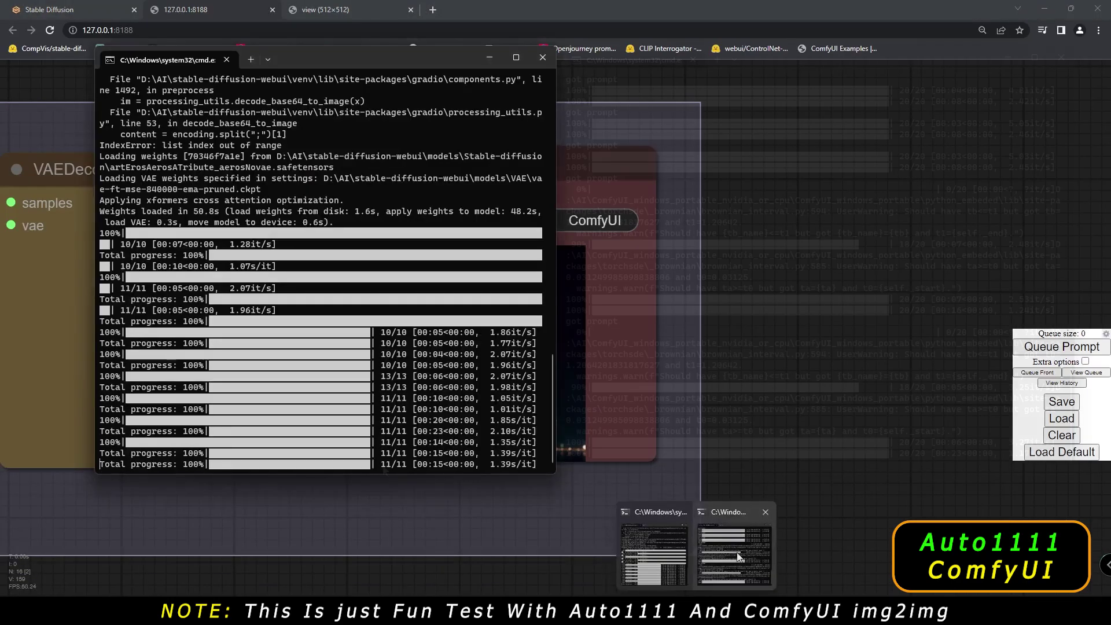
# - Check the ComfyUI console log, then minimize both the Automatic1111 and ComfyUI console windows
pyautogui.click(737, 552)
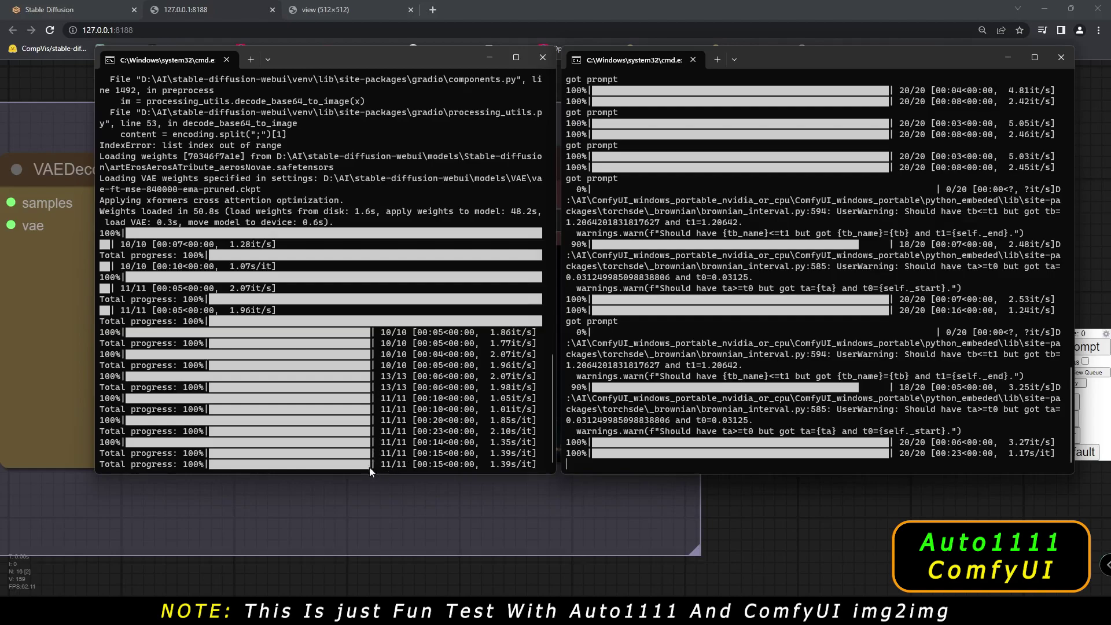
pyautogui.click(489, 58)
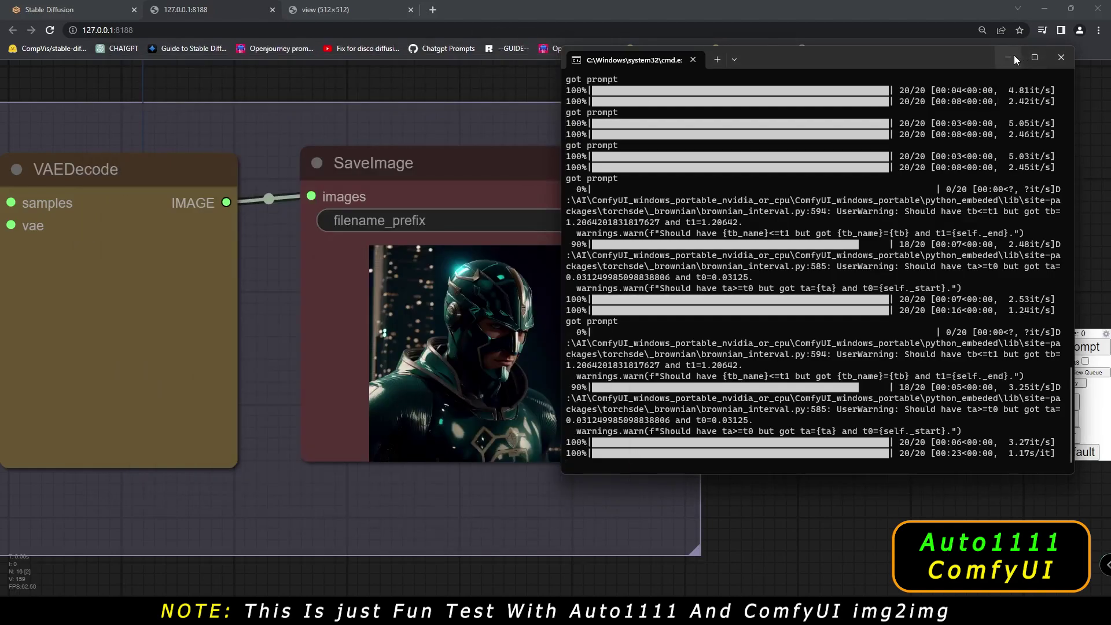
pyautogui.click(1009, 57)
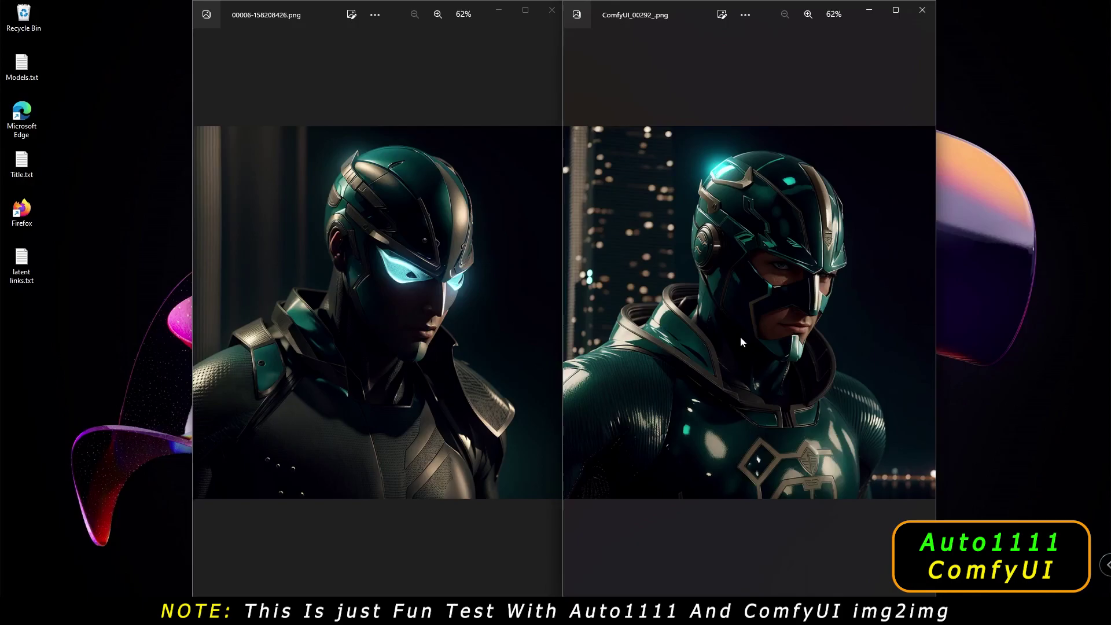
# - Zoom in and back out on ComfyUI_00292_.png to compare it with 00006-158208426.png
pyautogui.scroll(2, 779, 390)
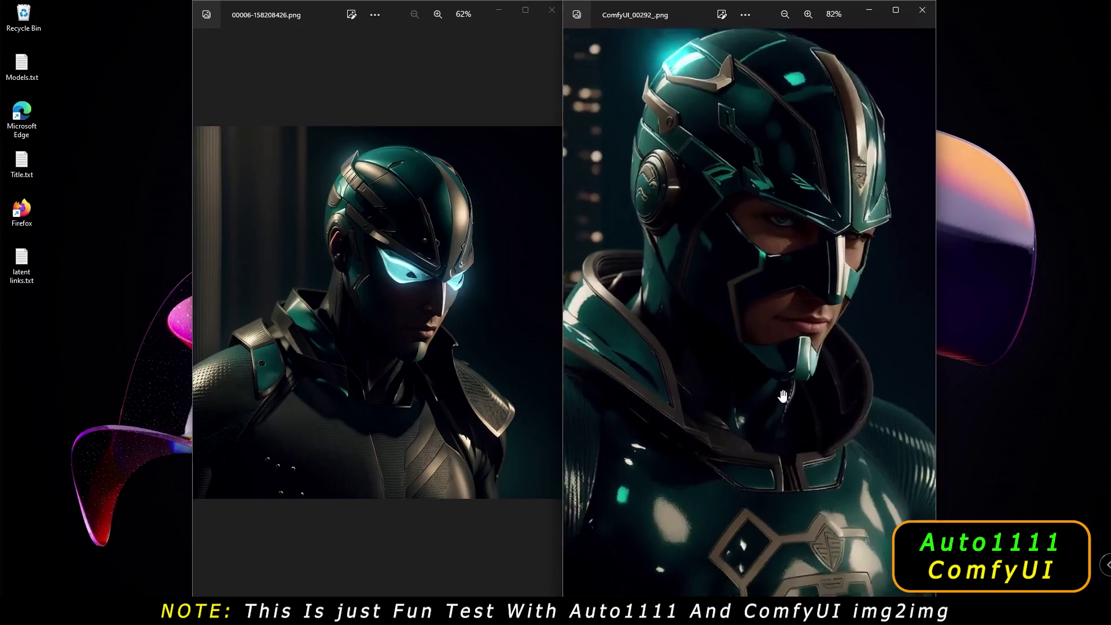
pyautogui.scroll(-2, 761, 323)
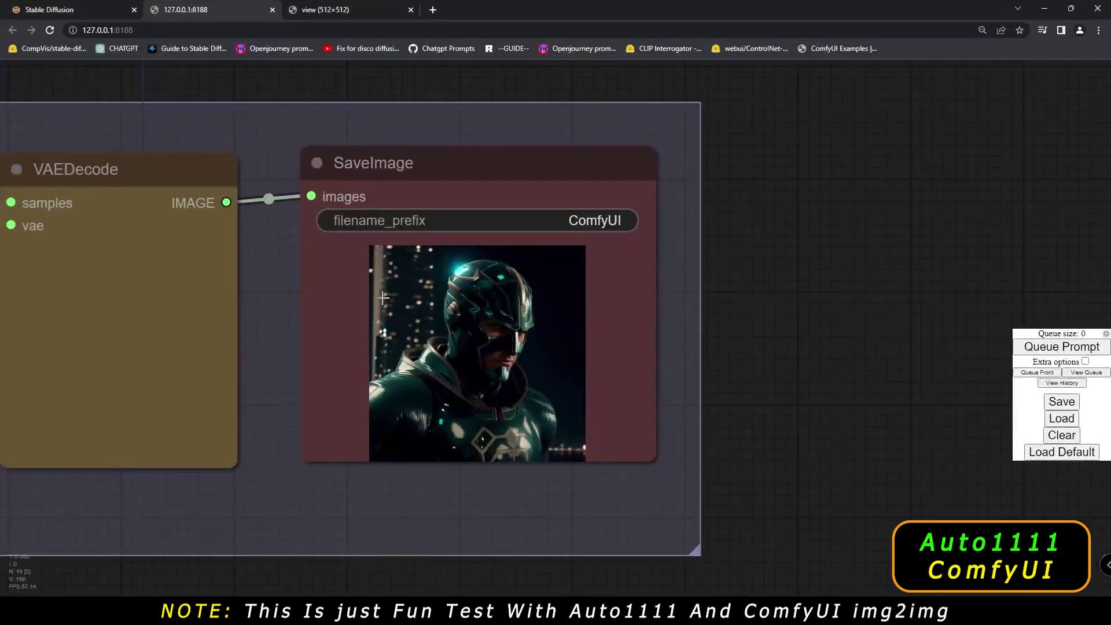
# - In Automatic1111, set the sampler to Euler a and denoising strength to 0.450
pyautogui.click(75, 9)
pyautogui.scroll(-5, 572, 486)
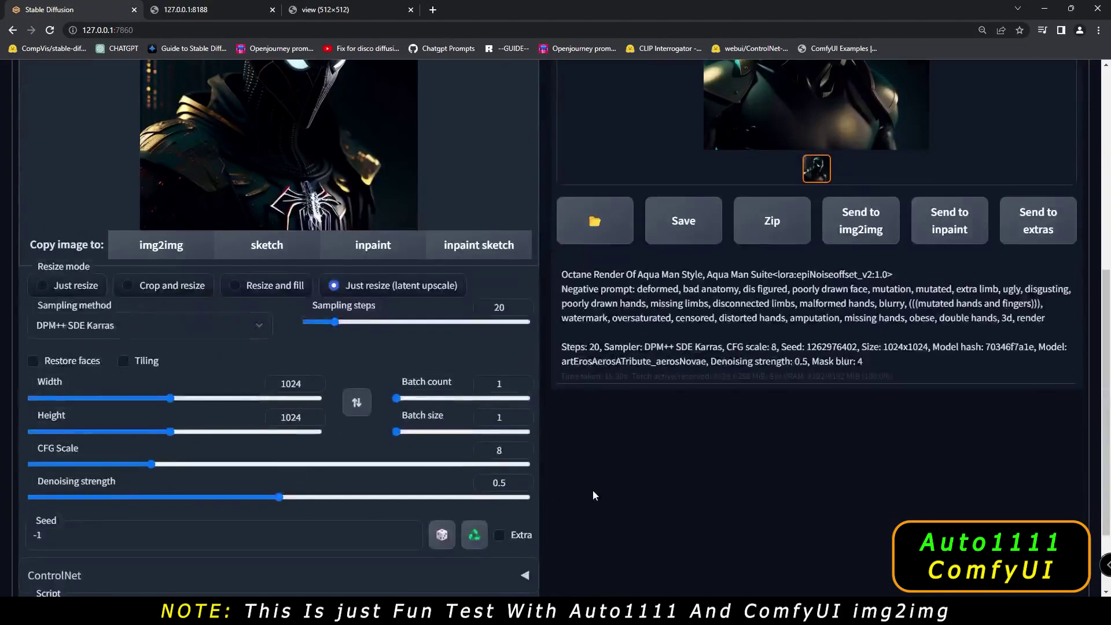
pyautogui.scroll(-2, 592, 495)
pyautogui.click(115, 220)
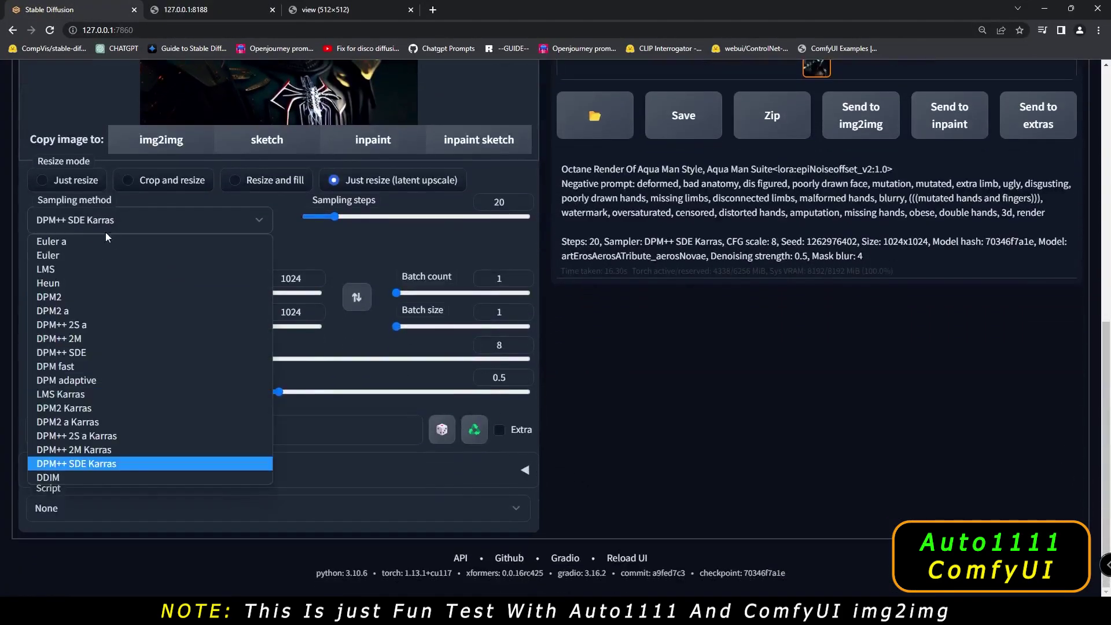
pyautogui.click(65, 243)
pyautogui.doubleClick(498, 377)
pyautogui.write('0.450')
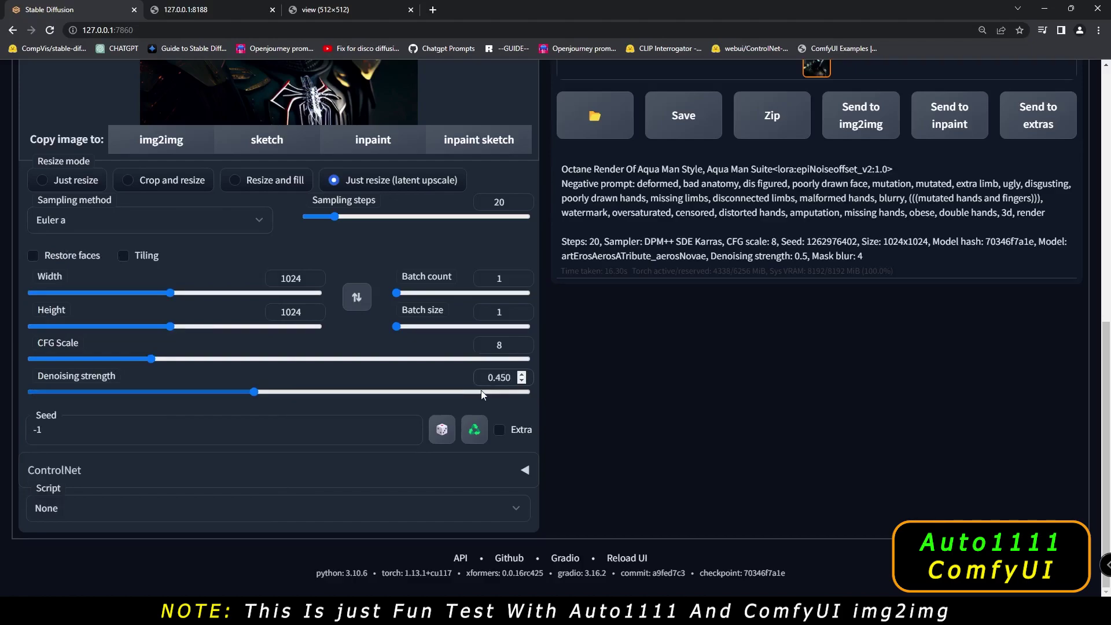
# - Compare against ComfyUI's KSampler settings, then return to Automatic1111
pyautogui.click(240, 9)
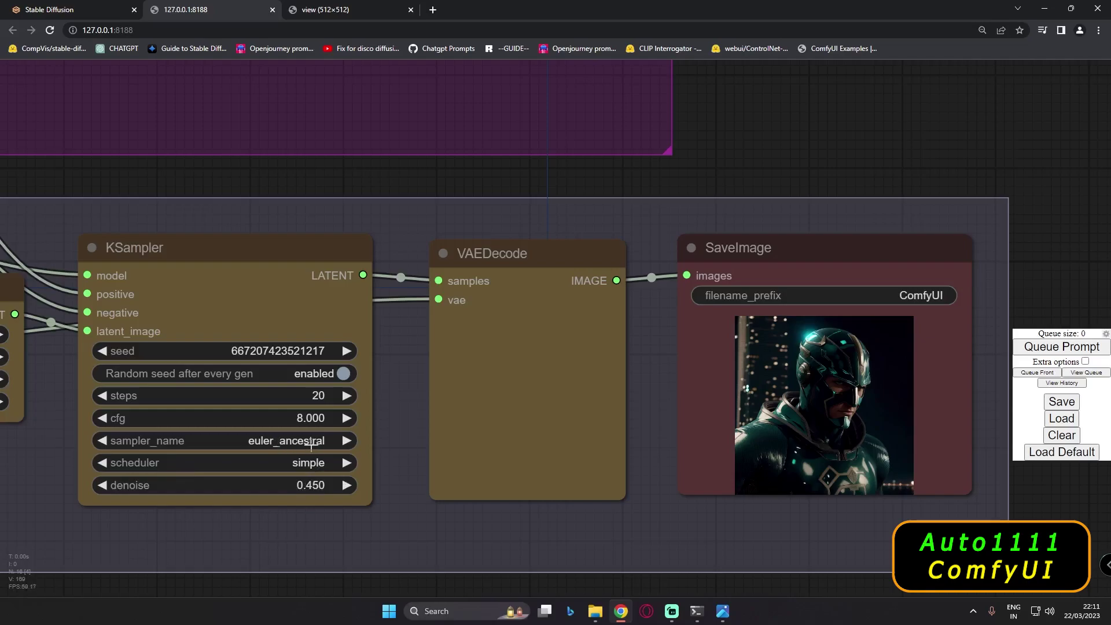
pyautogui.moveTo(303, 183); pyautogui.dragTo(709, 555)
pyautogui.hotkey('ctrl', '1')
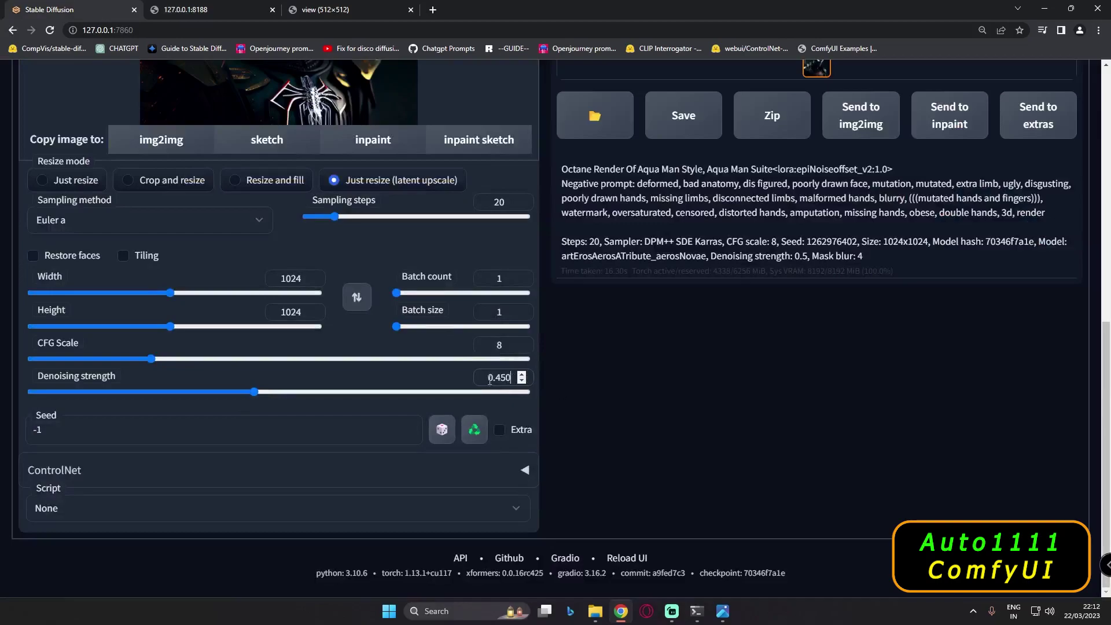
pyautogui.scroll(2, 605, 389)
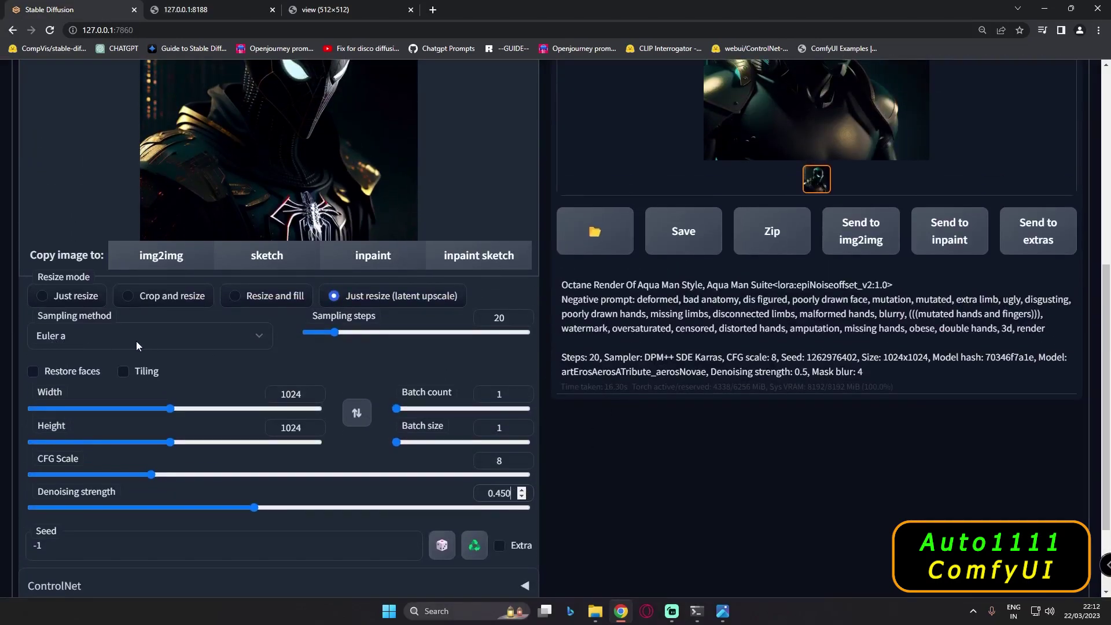
pyautogui.scroll(6, 525, 441)
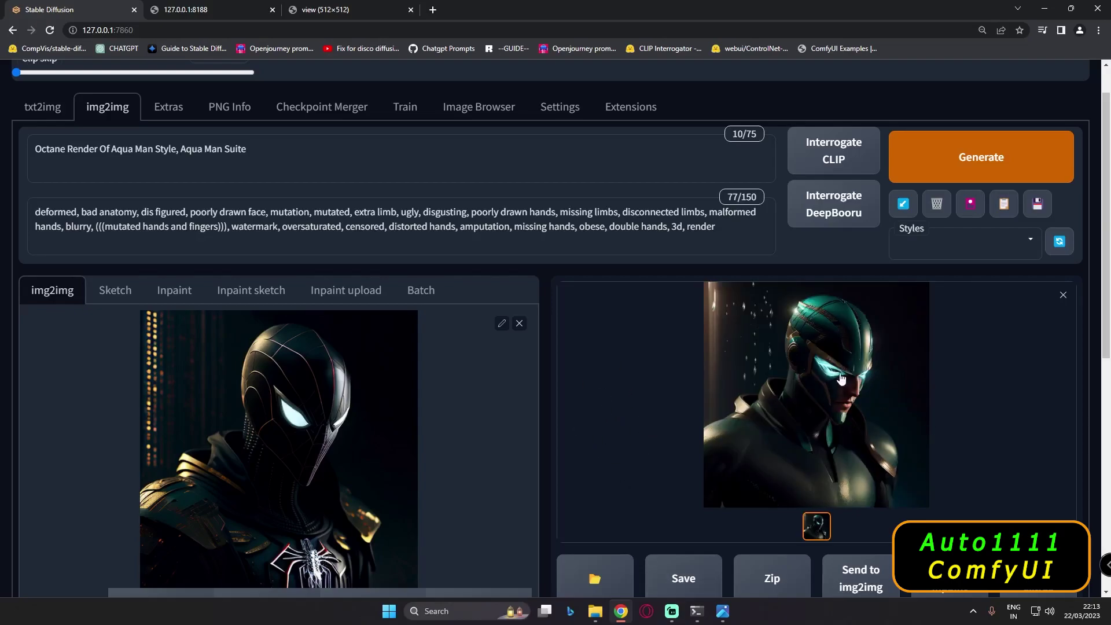
# - Enlarge the new Euler a 0.45 output in the lightbox and close it
pyautogui.click(842, 379)
pyautogui.scroll(-4, 1053, 400)
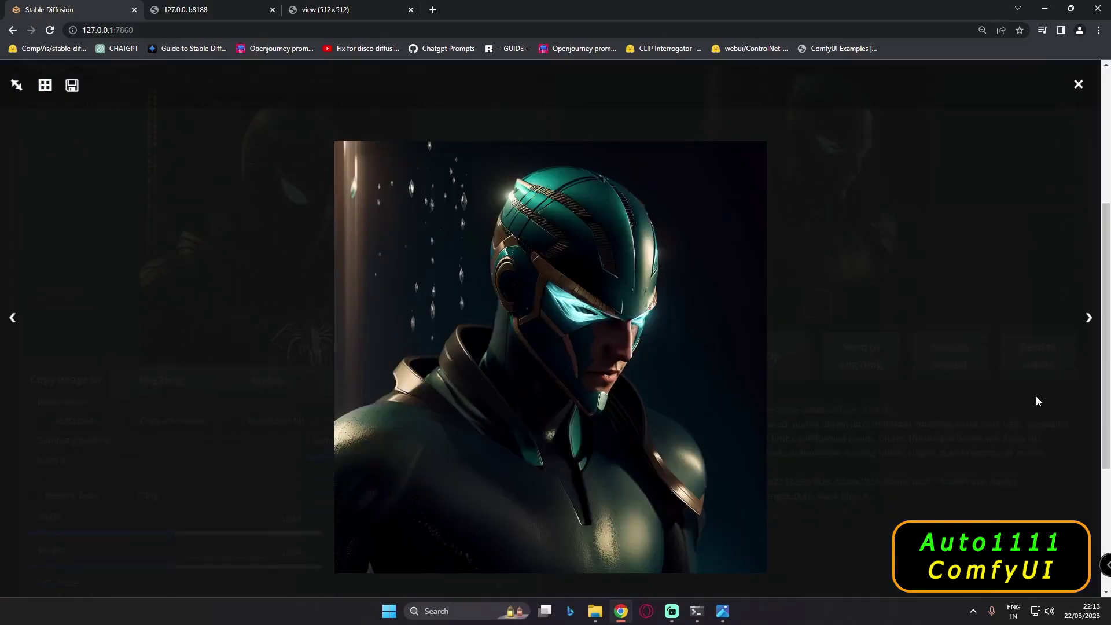
pyautogui.click(1035, 396)
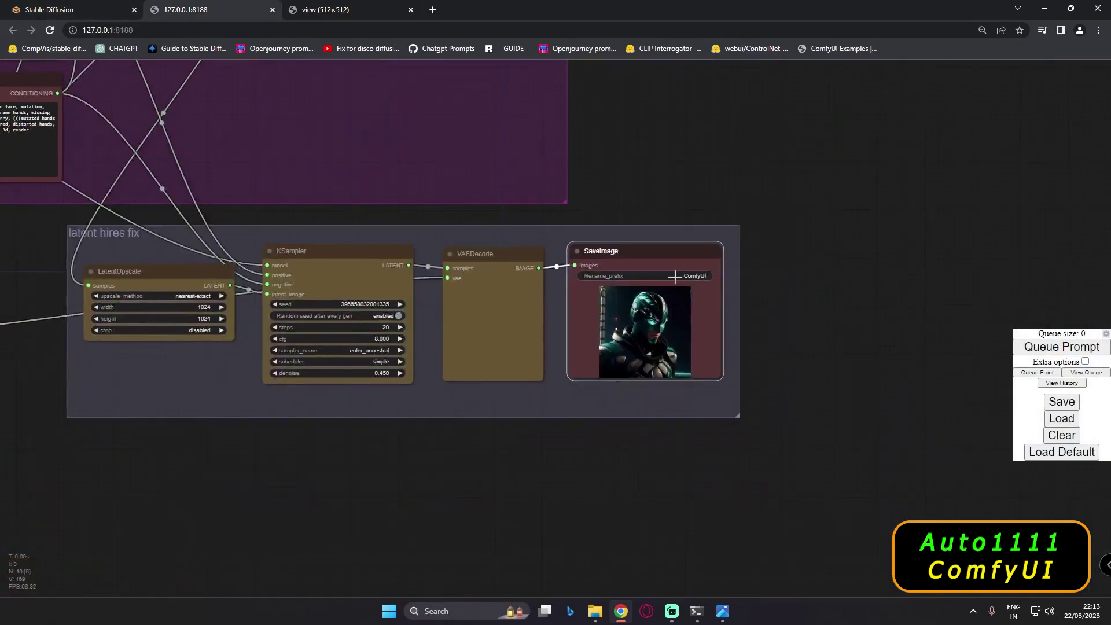
pyautogui.scroll(10, 675, 277)
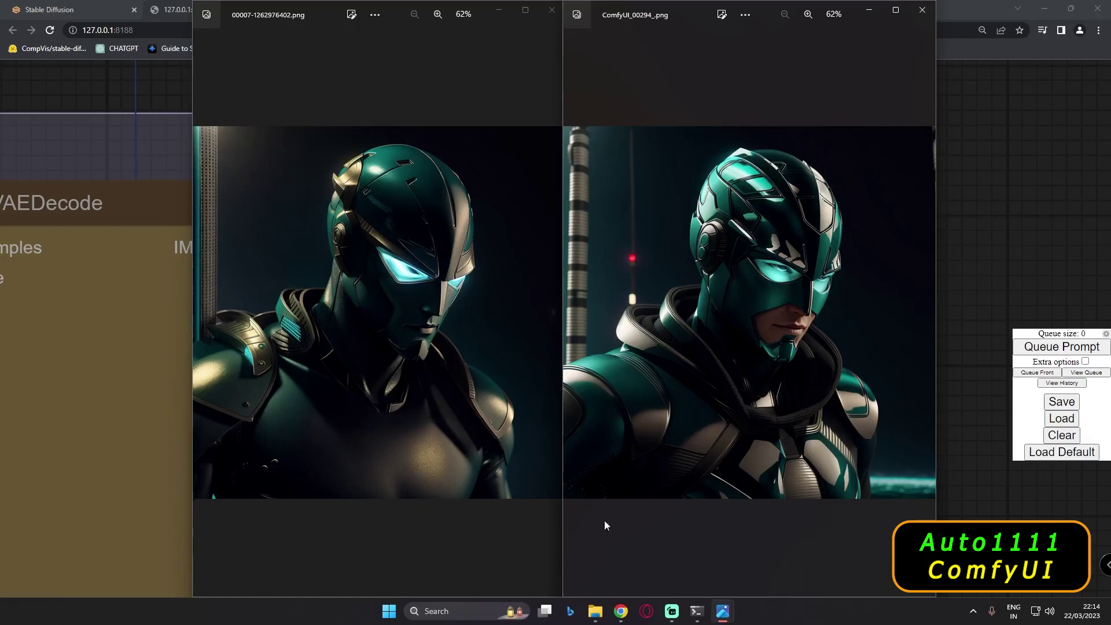
# - Check the Automatic1111 console, then minimize both the Automatic1111 and ComfyUI Photos viewers
pyautogui.moveTo(696, 611)
pyautogui.click(658, 565)
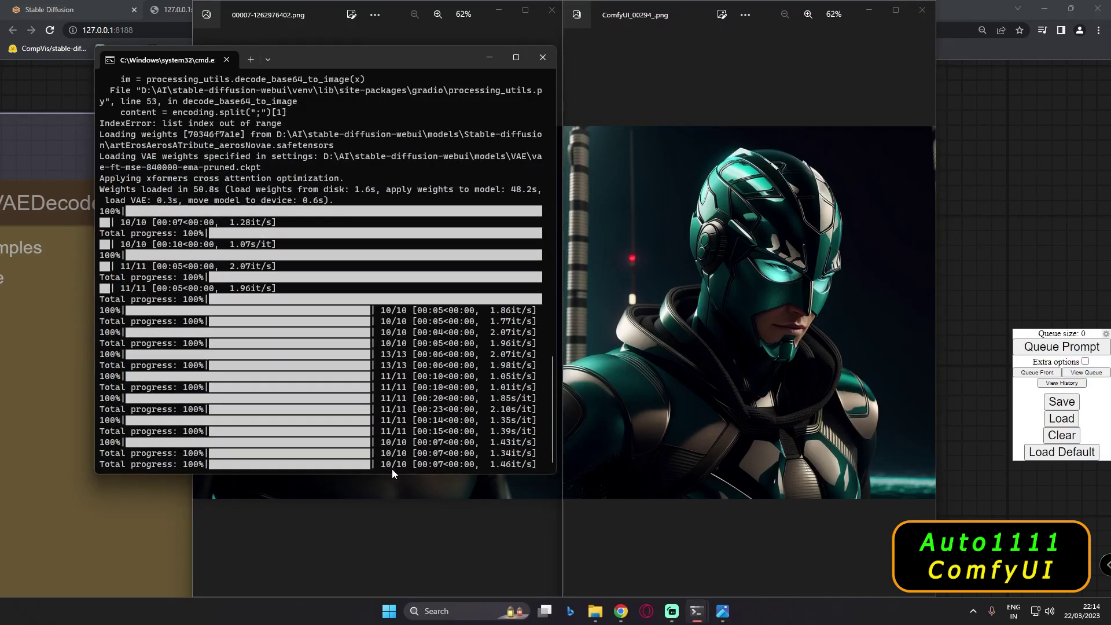
pyautogui.click(565, 379)
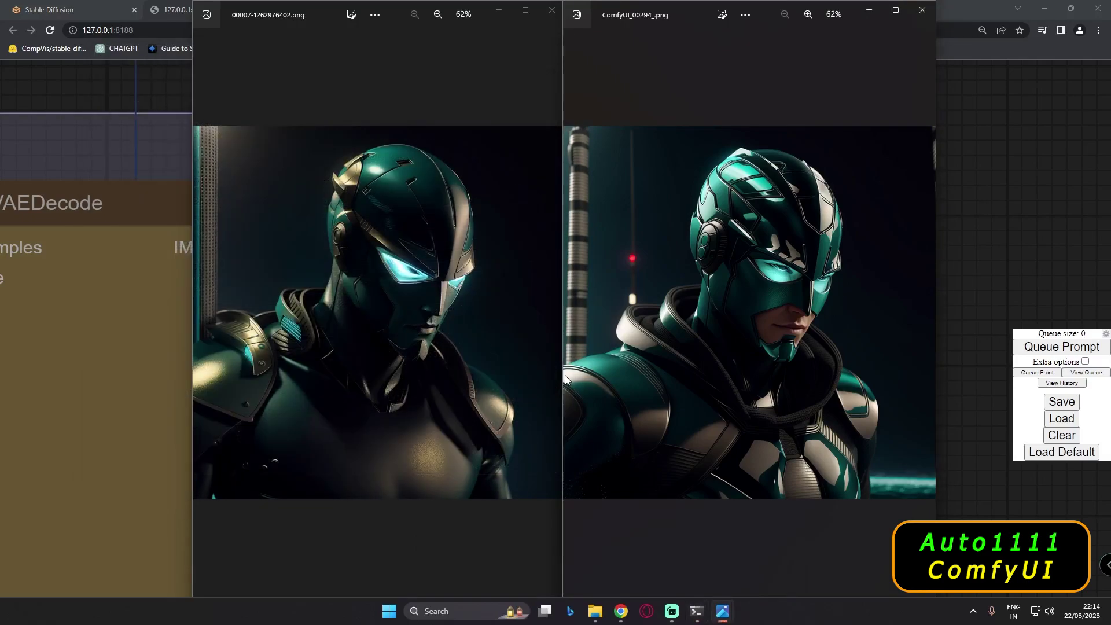
pyautogui.click(498, 10)
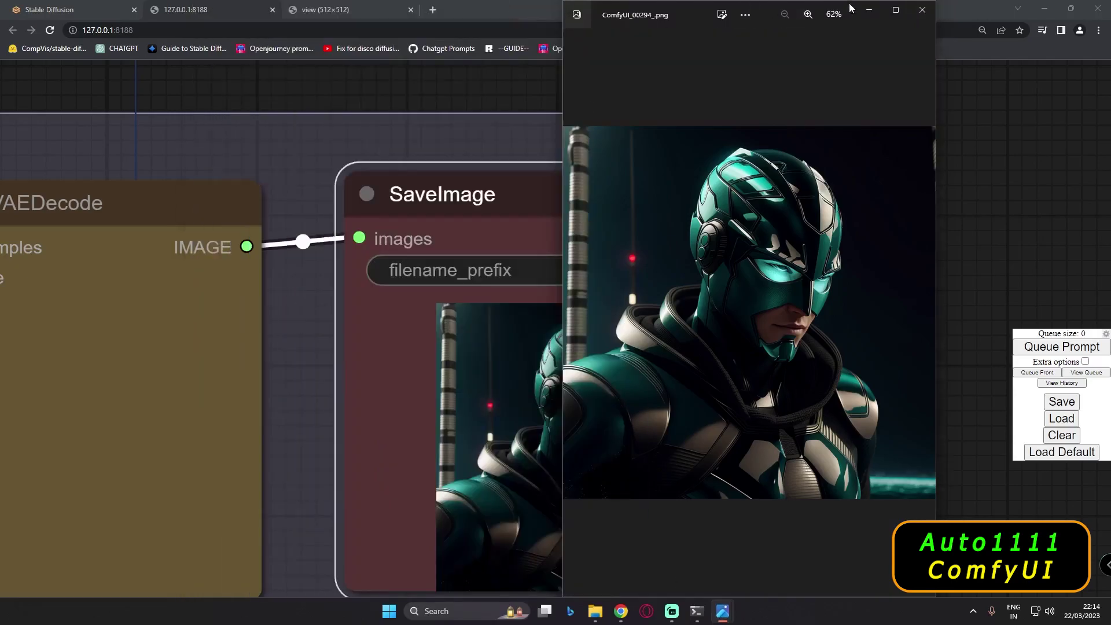
pyautogui.click(870, 10)
pyautogui.scroll(-10, 530, 463)
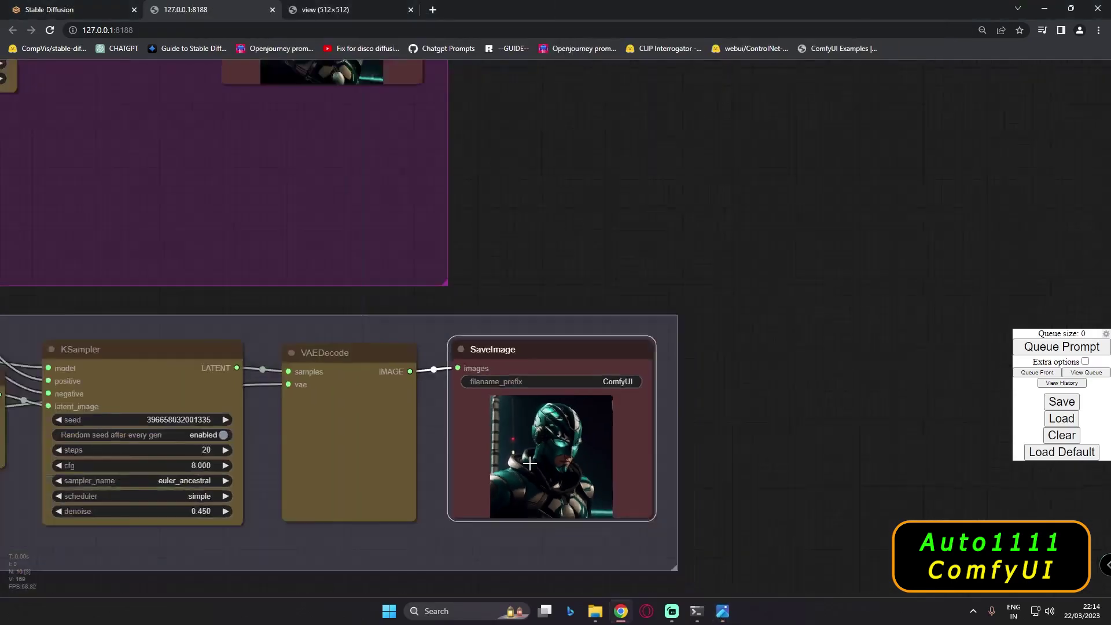
pyautogui.scroll(-3, 535, 318)
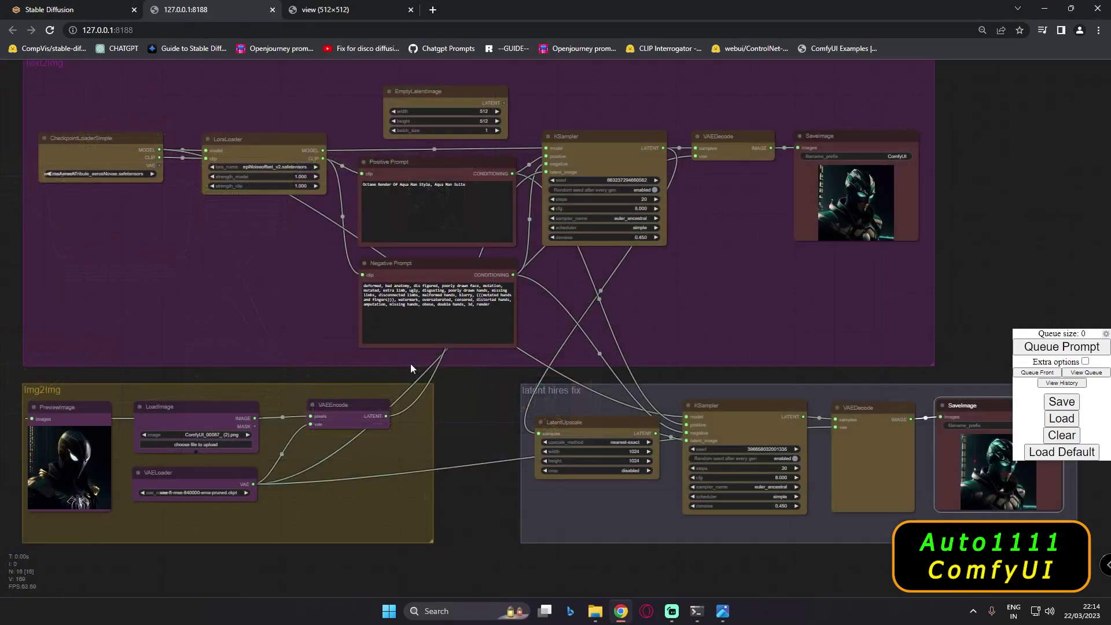
pyautogui.scroll(3, 99, 380)
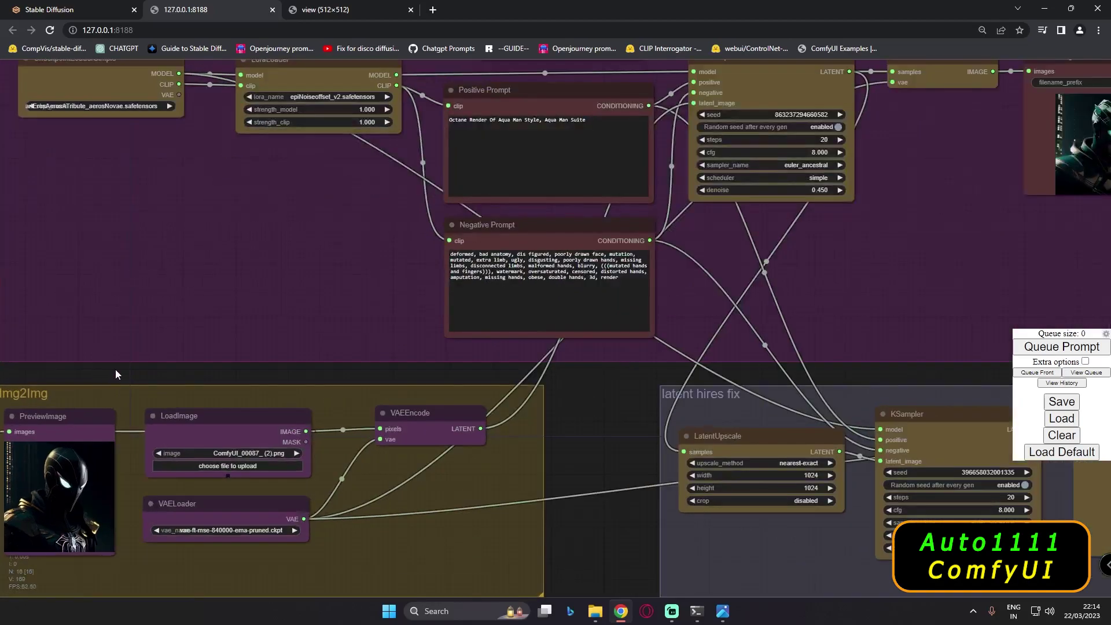
pyautogui.moveTo(115, 369); pyautogui.dragTo(209, 324)
pyautogui.moveTo(867, 509); pyautogui.dragTo(457, 448)
pyautogui.scroll(2, 753, 434)
pyautogui.scroll(-4, 754, 433)
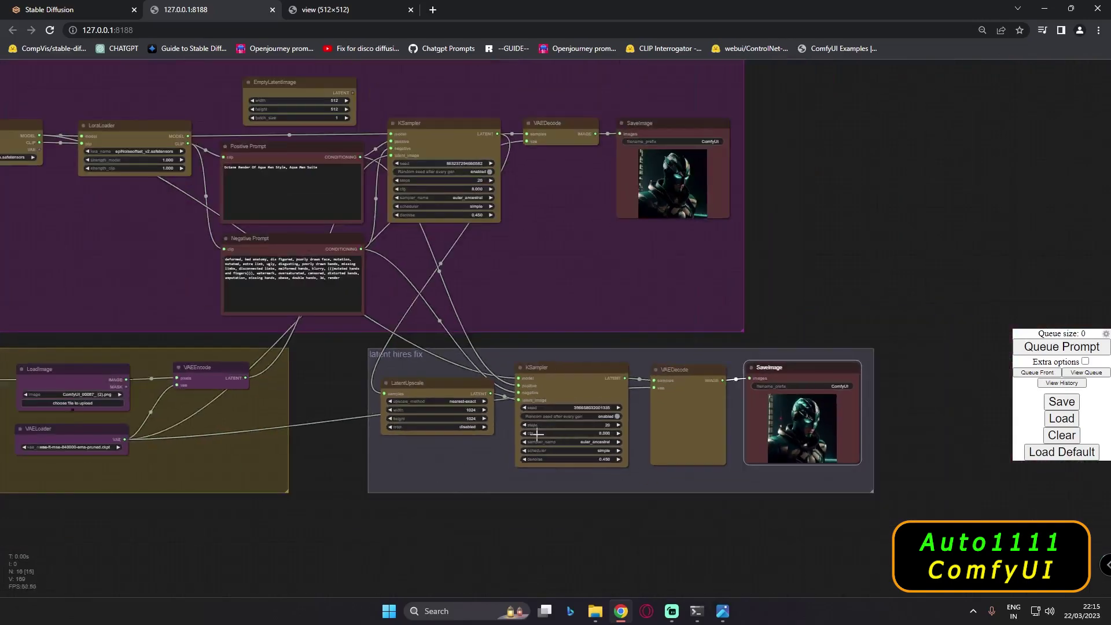
pyautogui.moveTo(736, 604)
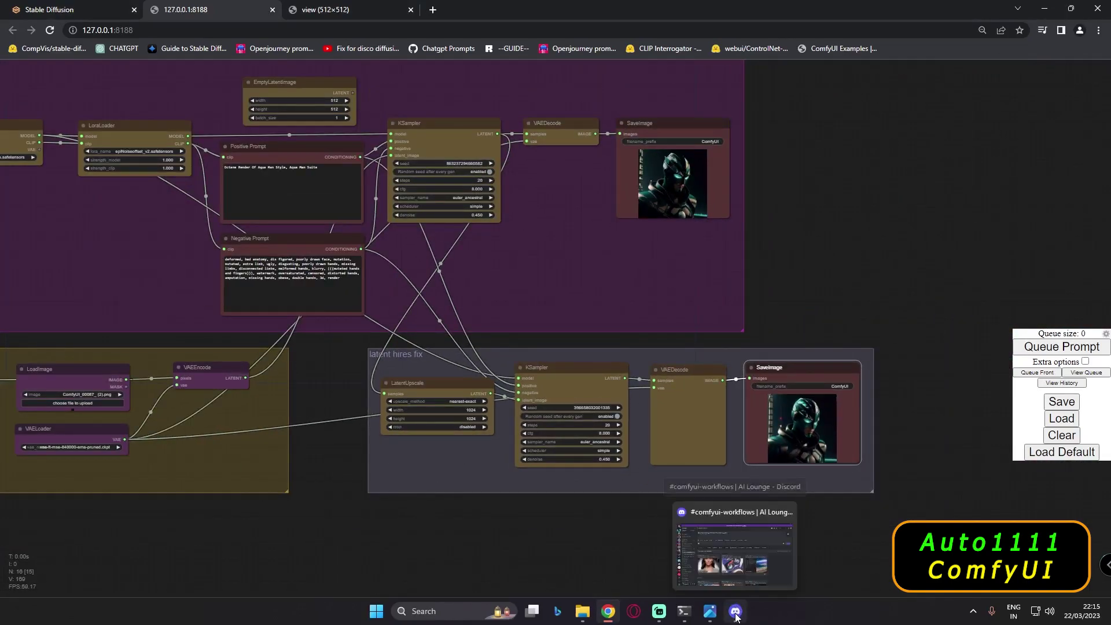
# - Review the pinned 'Latent Hires by Coronado - v1.1' thread in Discord's comfyui-workflows forum, then return to the ComfyUI graph in Chrome
pyautogui.click(734, 544)
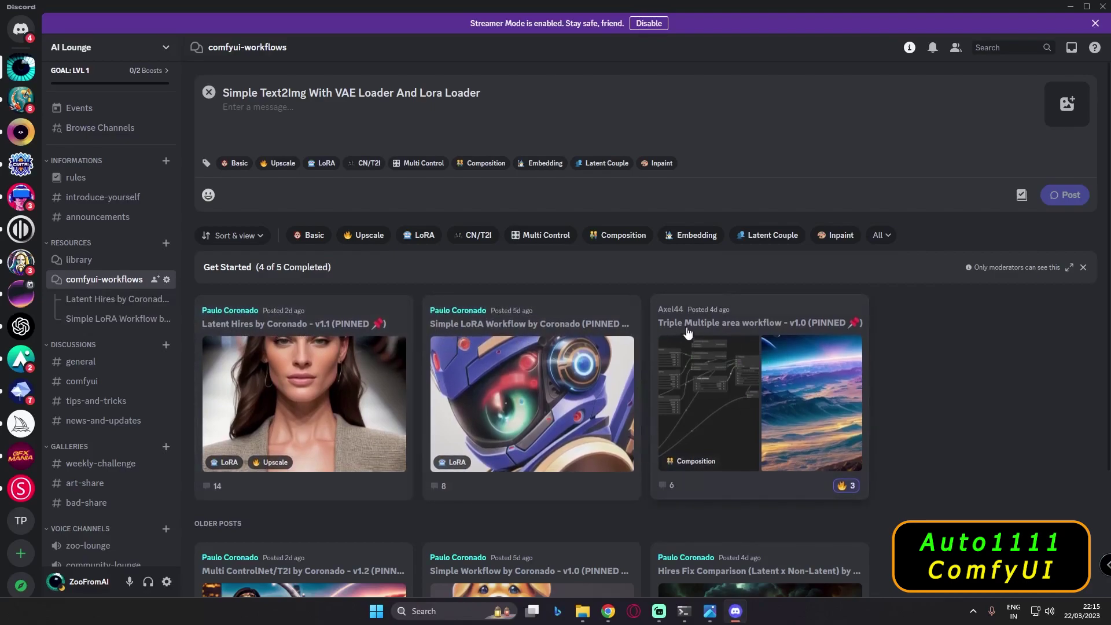
pyautogui.scroll(-3, 644, 421)
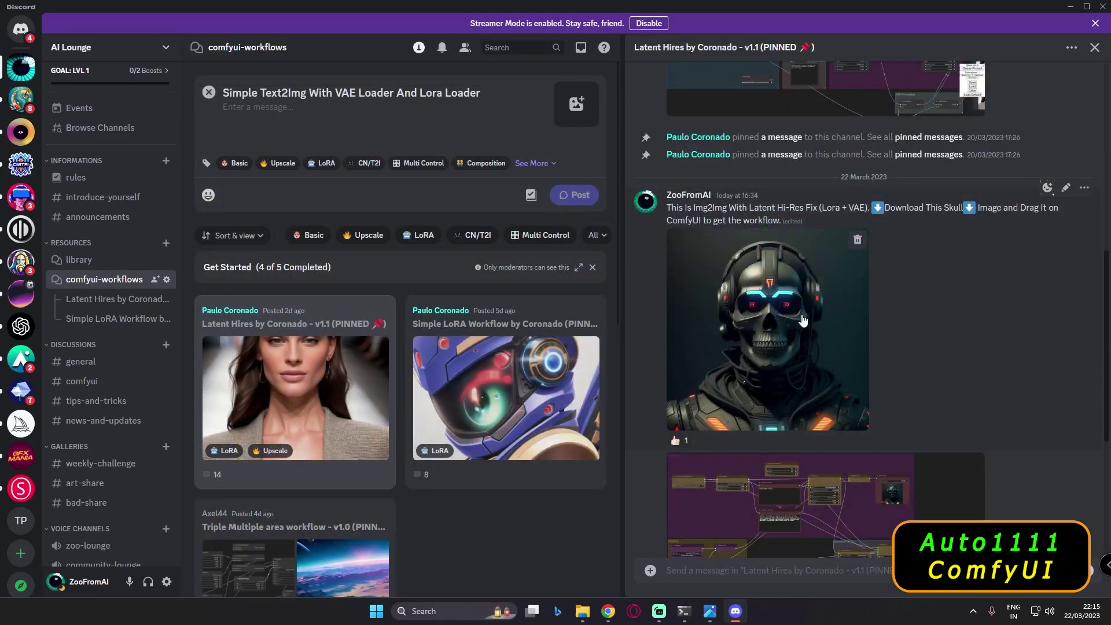
pyautogui.scroll(5, 821, 324)
pyautogui.scroll(5, 810, 376)
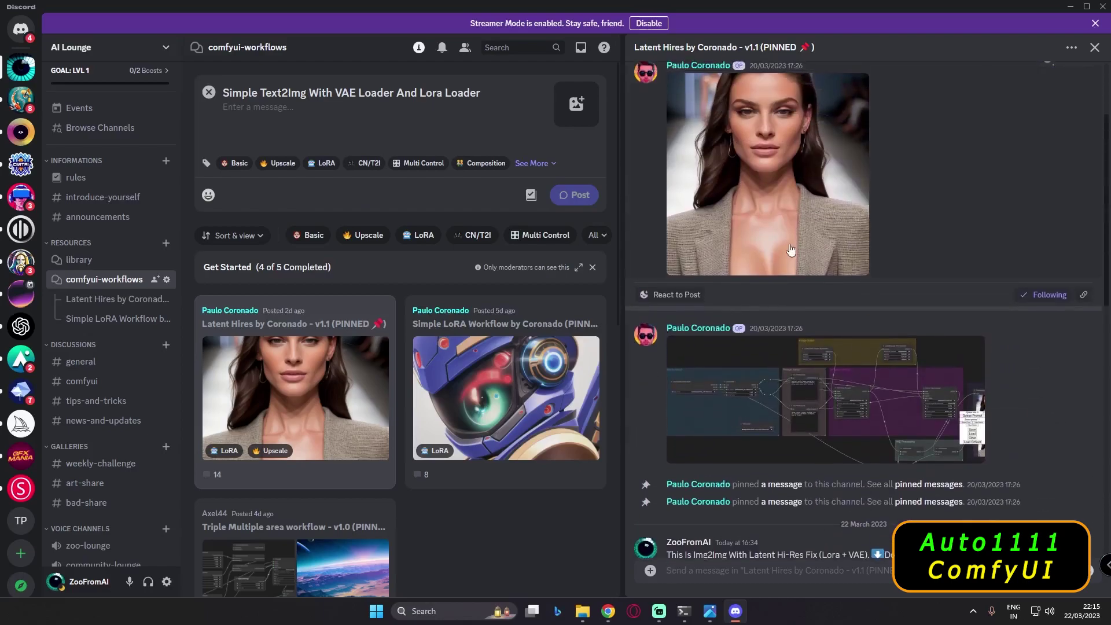
pyautogui.click(607, 611)
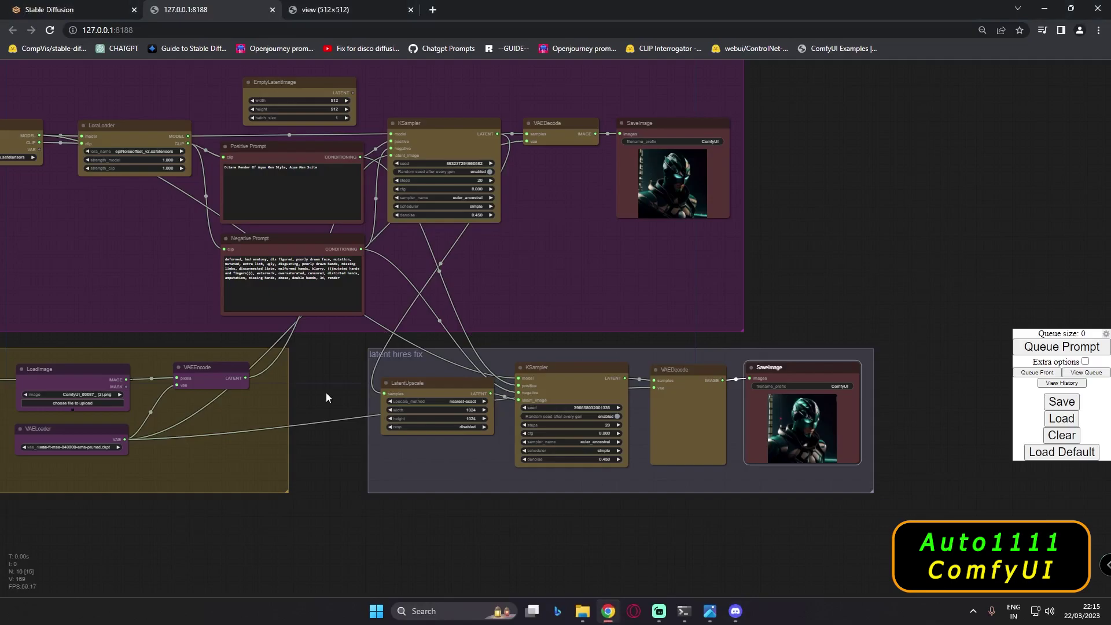
pyautogui.moveTo(321, 503); pyautogui.dragTo(467, 533)
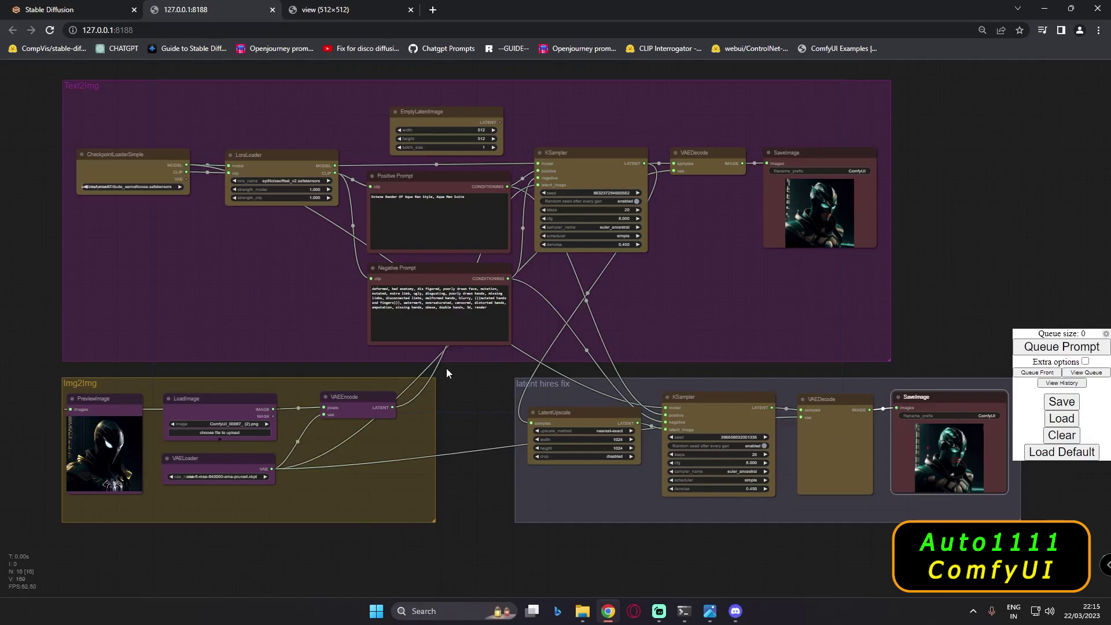
pyautogui.scroll(4, 446, 366)
pyautogui.moveTo(473, 398); pyautogui.dragTo(286, 386)
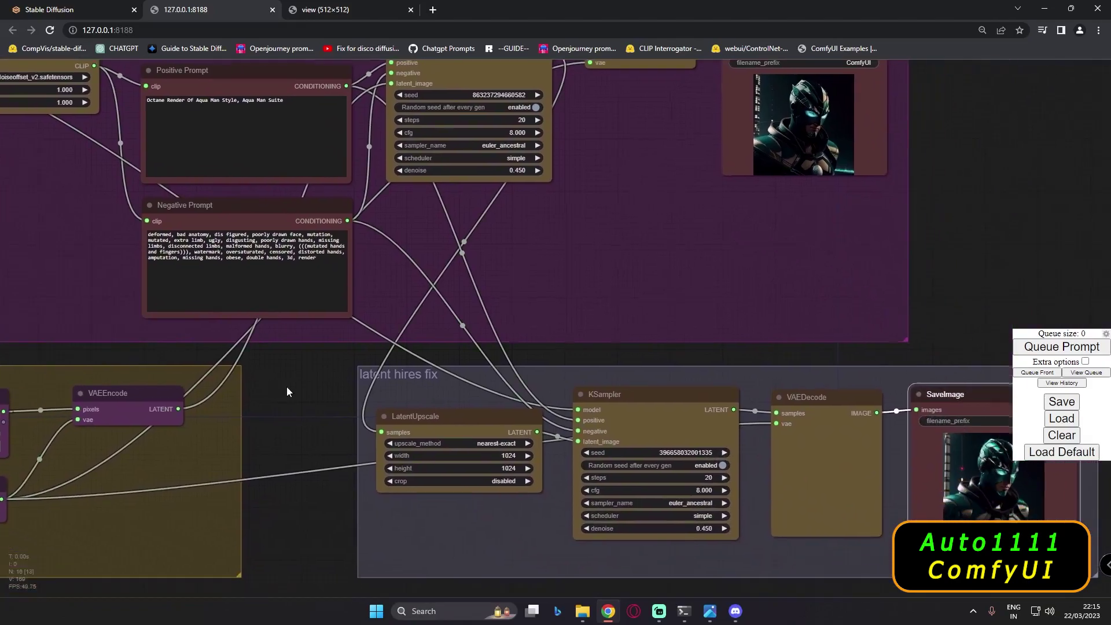